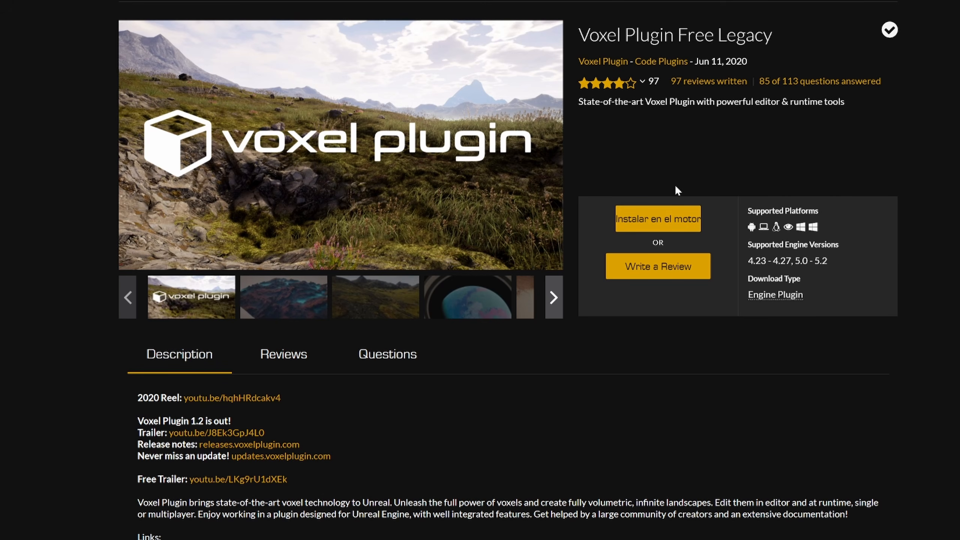
- Start installing Voxel Plugin Free Legacy to the engine and open the choice of engine version
left_click(659, 225)
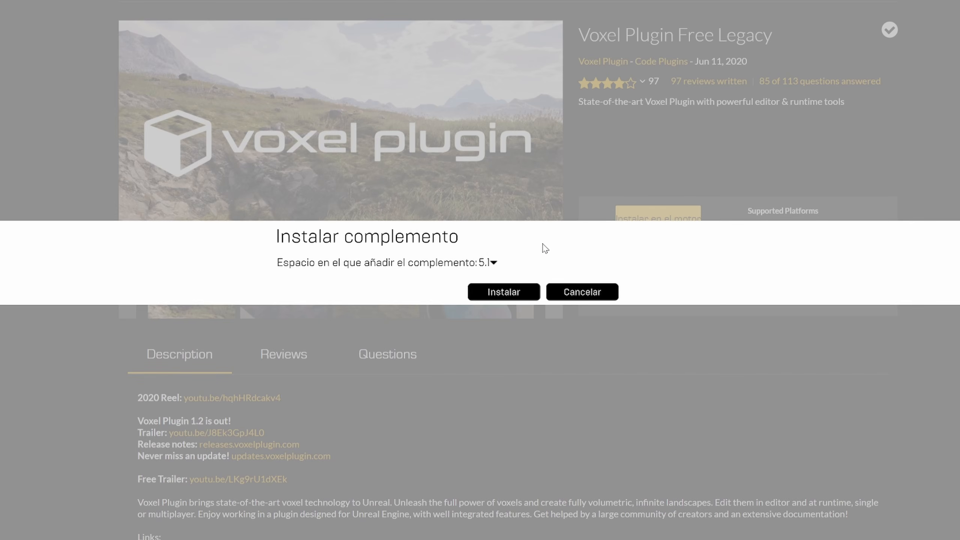
left_click(495, 262)
left_click(498, 265)
left_click(494, 263)
left_click(493, 264)
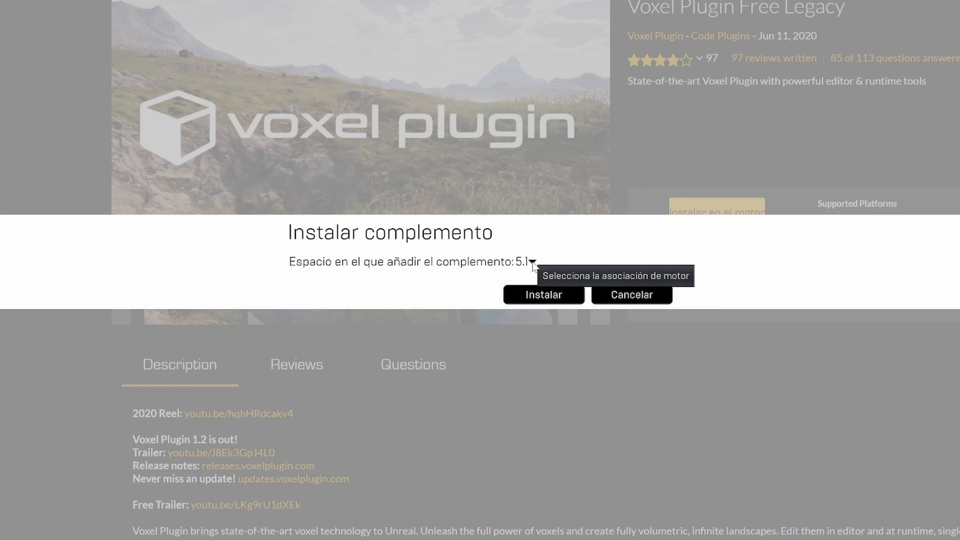
left_click(492, 264)
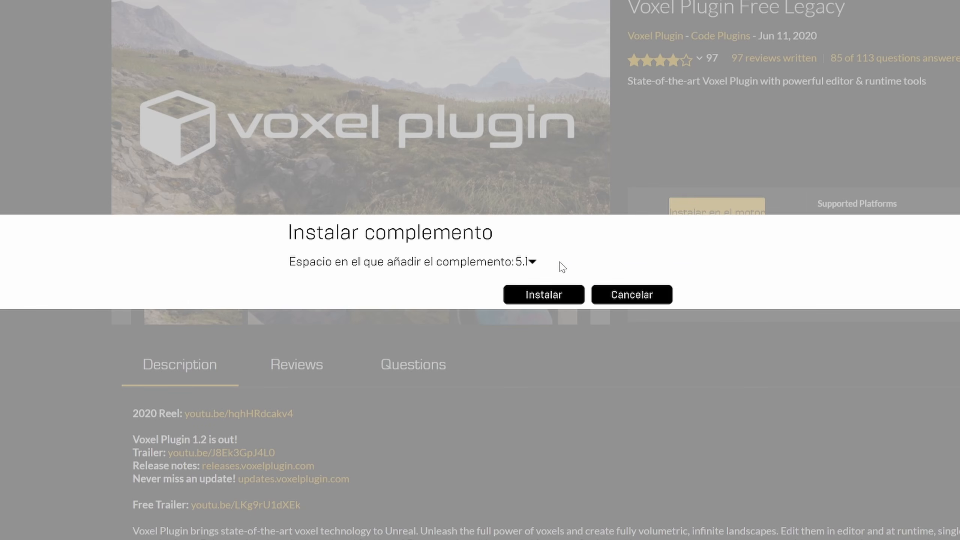
left_click(525, 262)
left_click(545, 261)
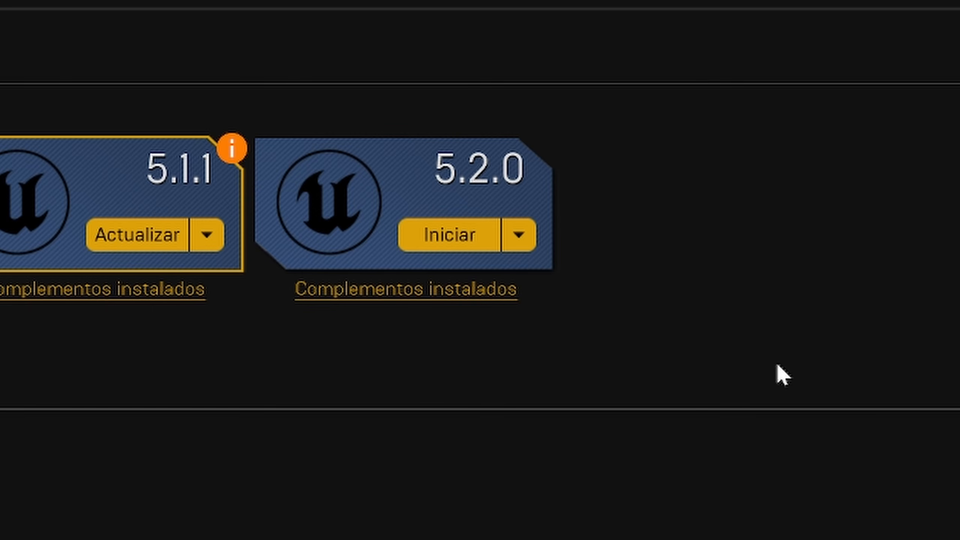
- Launch Unreal Engine 5.2.0 and choose the Third Person game template as a C++ project
left_click(457, 245)
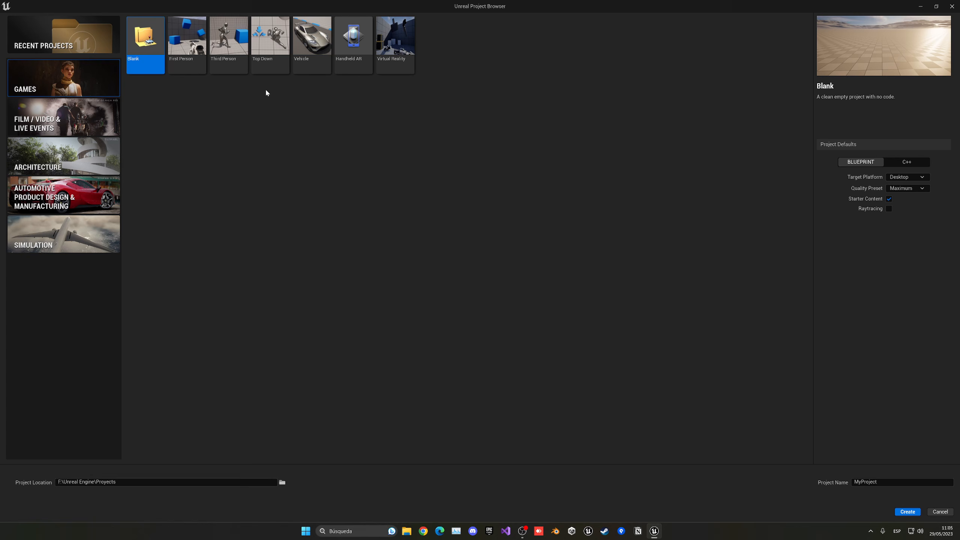
left_click(229, 46)
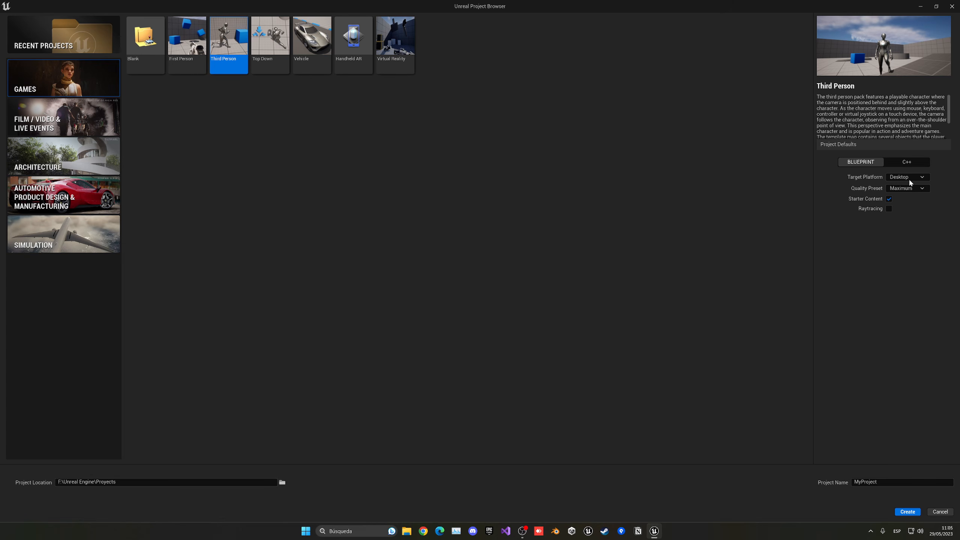
left_click(908, 163)
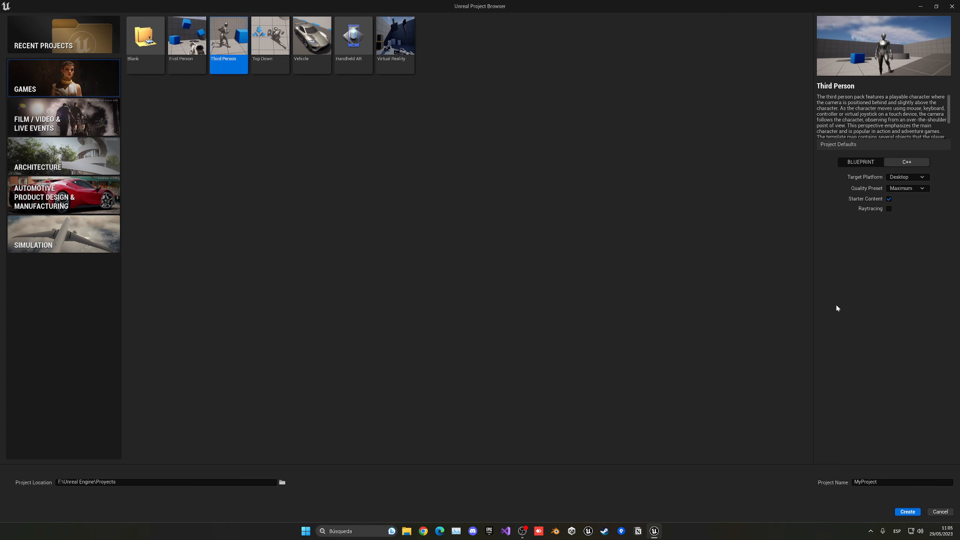
- Name the new project PlanetTutorial and create it
left_click(887, 482)
type("PlanetTutorial")
left_click(829, 375)
left_click(907, 512)
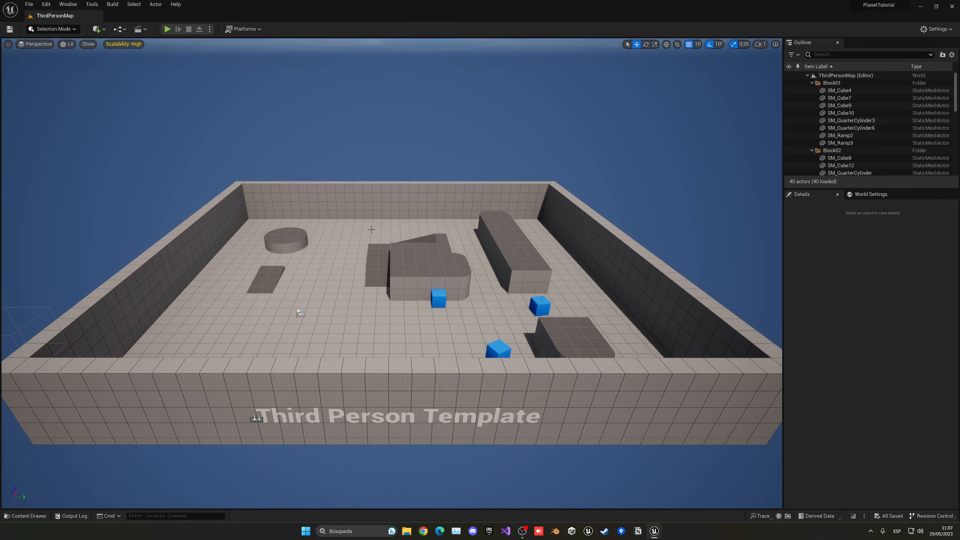
- Find the Voxel Plugin Free plugin by searching for "voxel" and enable it for the project
right_click_drag(372, 229, 364, 229)
key("w")
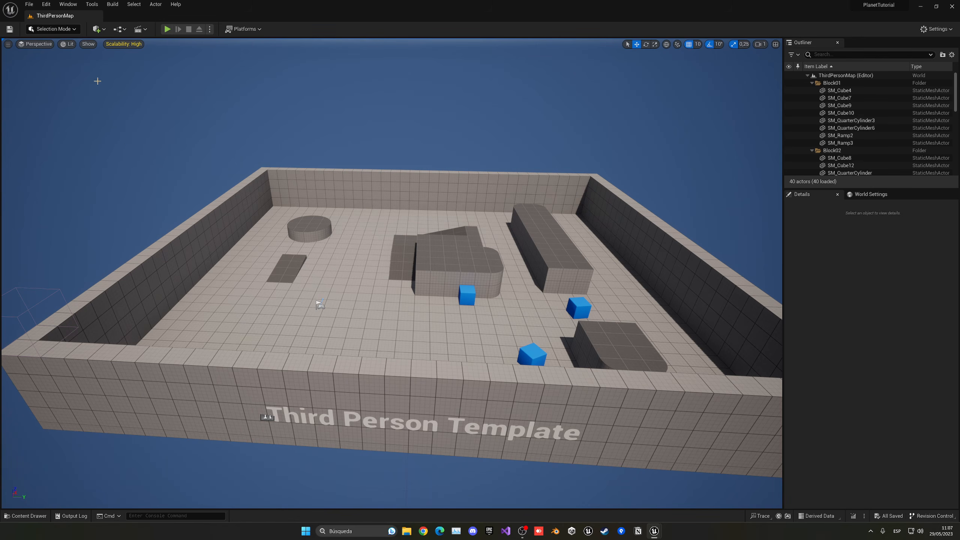
left_click(47, 5)
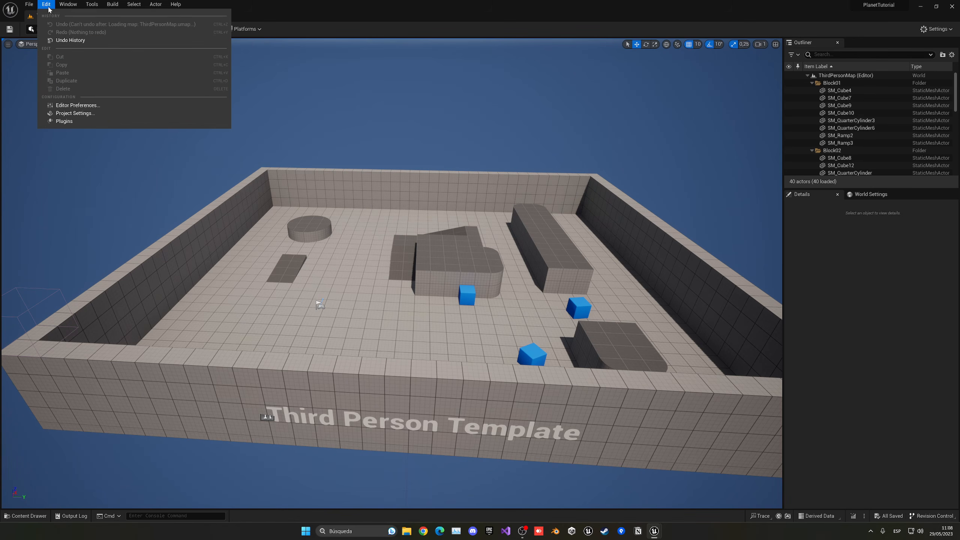
left_click(63, 121)
type("vox")
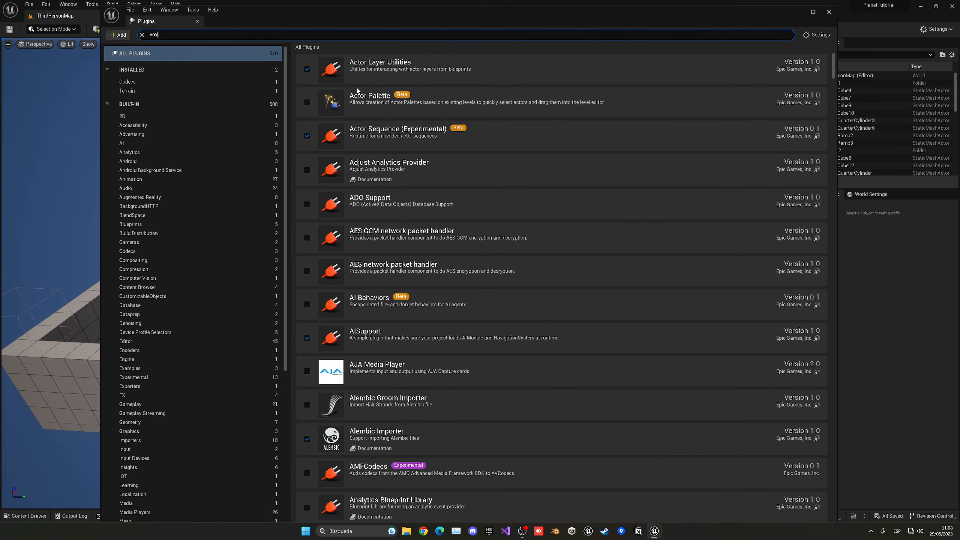
type("el")
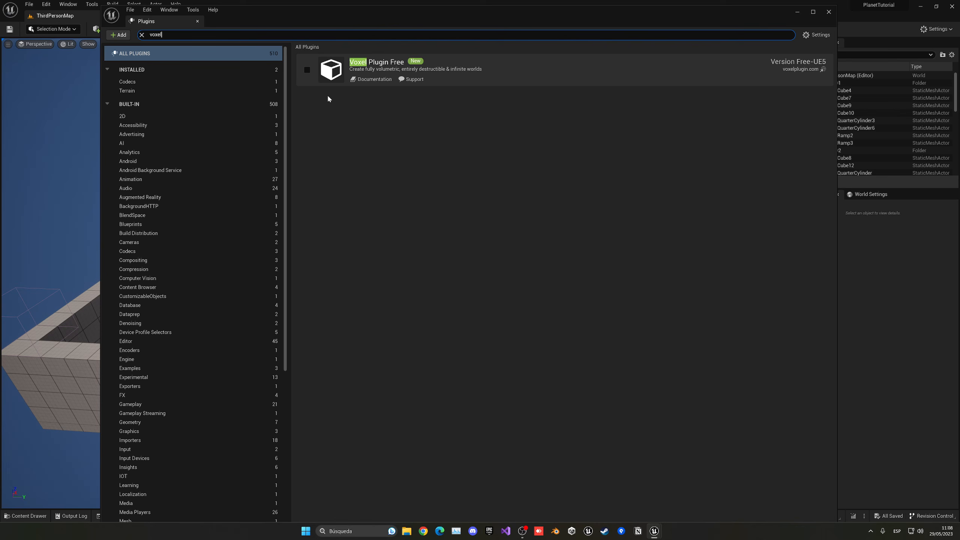
left_click(306, 70)
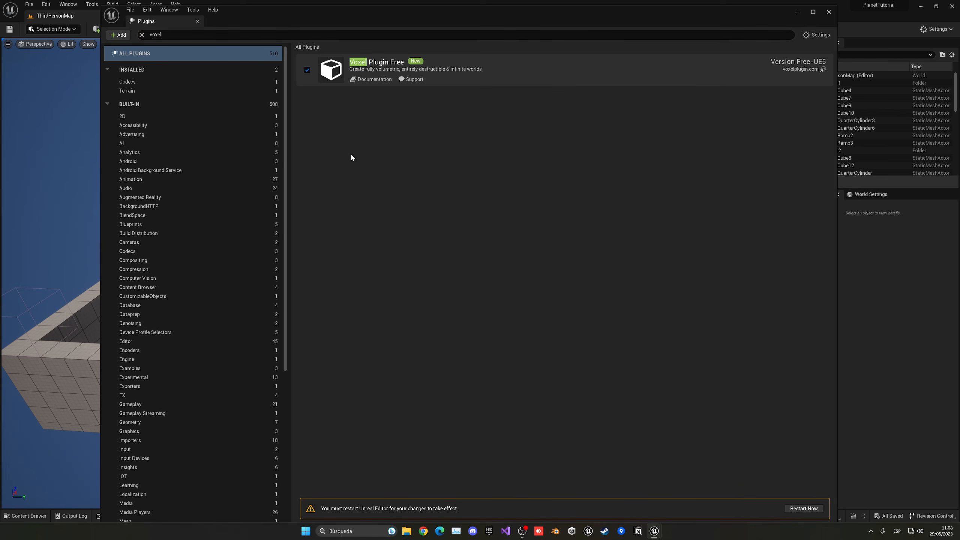
- Search the plugins for "sun" and restart the editor to apply the plugin changes, dismissing the Voxel Plugin notifications
left_click(173, 33)
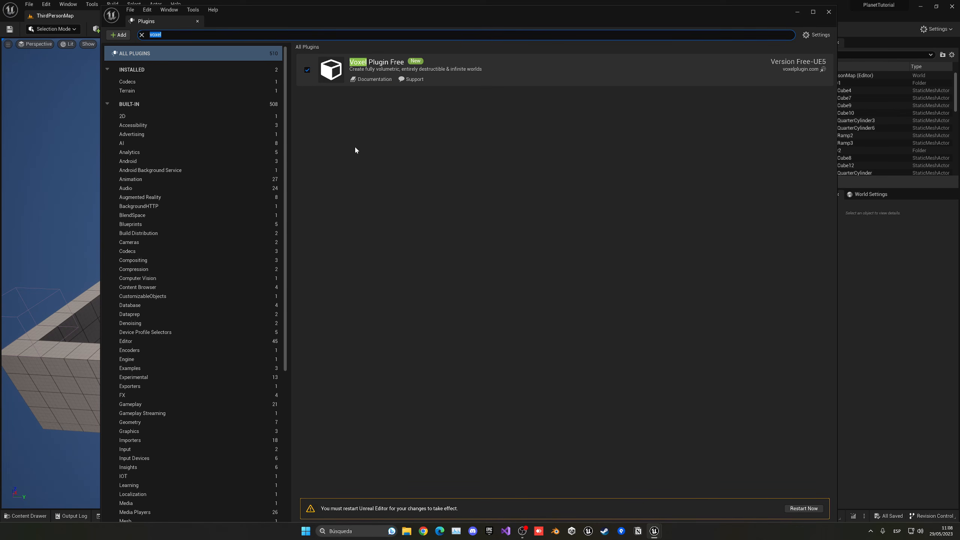
type("sun")
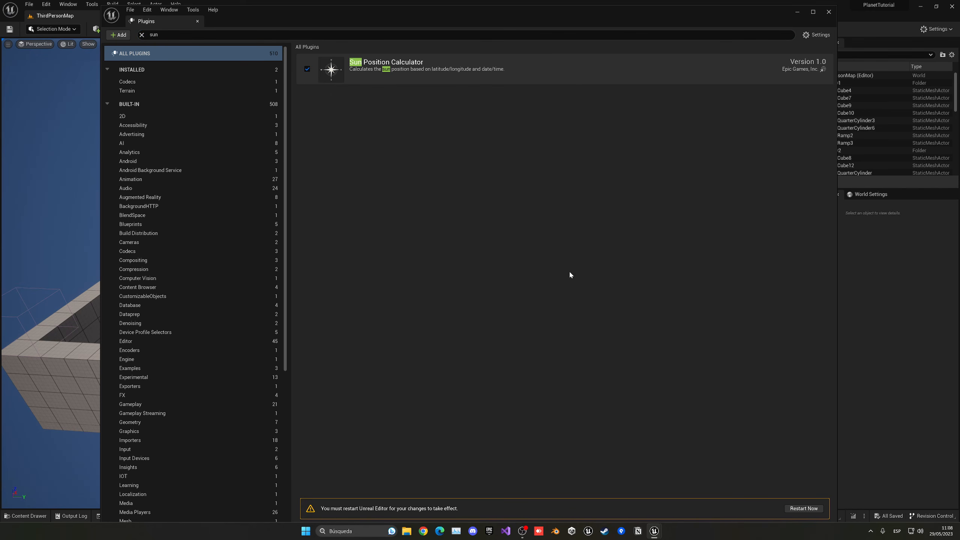
left_click(803, 509)
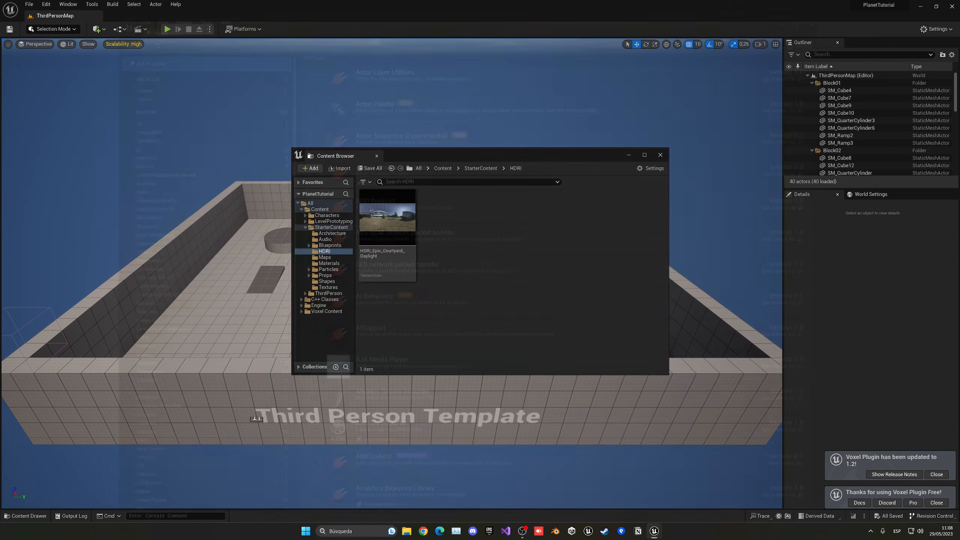
left_click(937, 475)
left_click(938, 504)
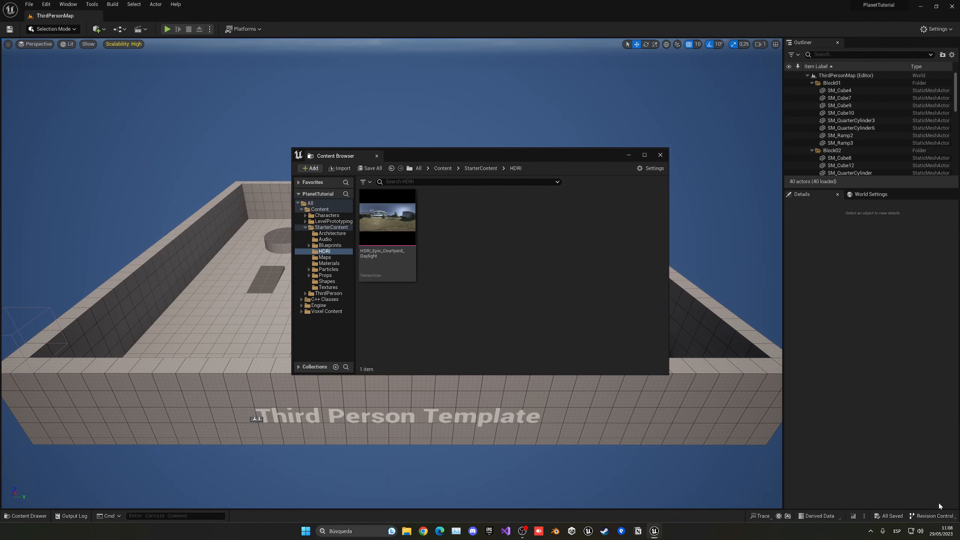
- Dock the Content Browser below the viewport at a reduced height and show the main Content folder
left_click_drag(349, 163, 244, 465)
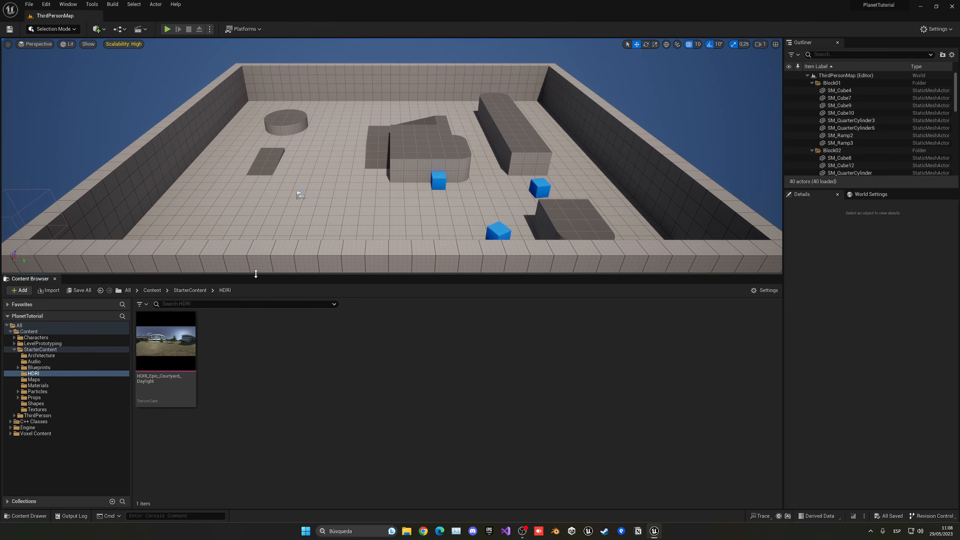
left_click_drag(257, 274, 256, 392)
left_click(153, 408)
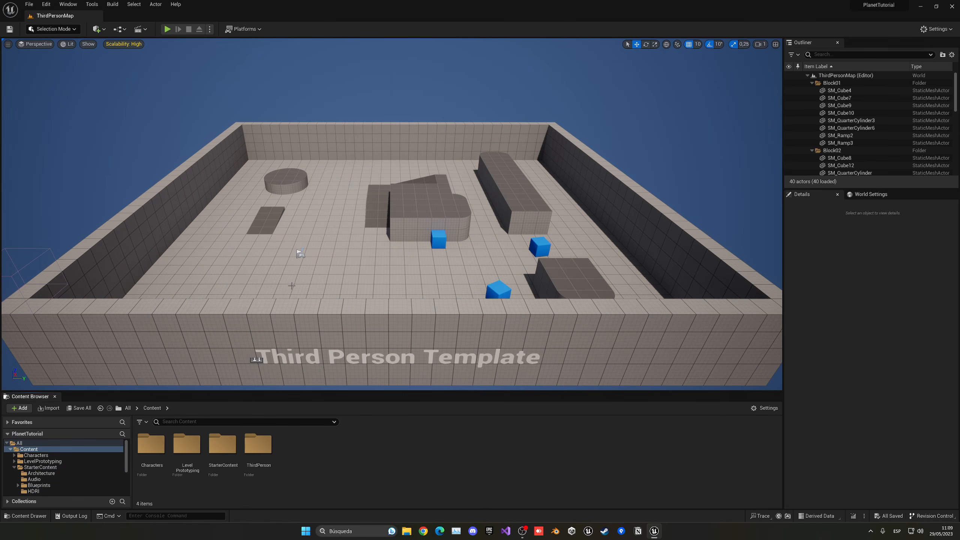
- Create a new level from the Empty Level template
right_click_drag(293, 286, 304, 269)
key("w")
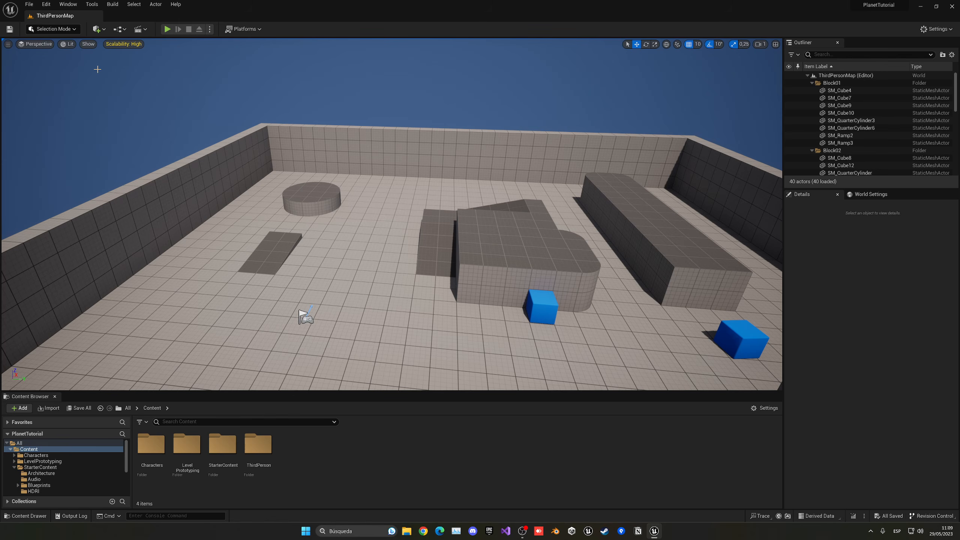
left_click(31, 7)
left_click(41, 25)
left_click(533, 234)
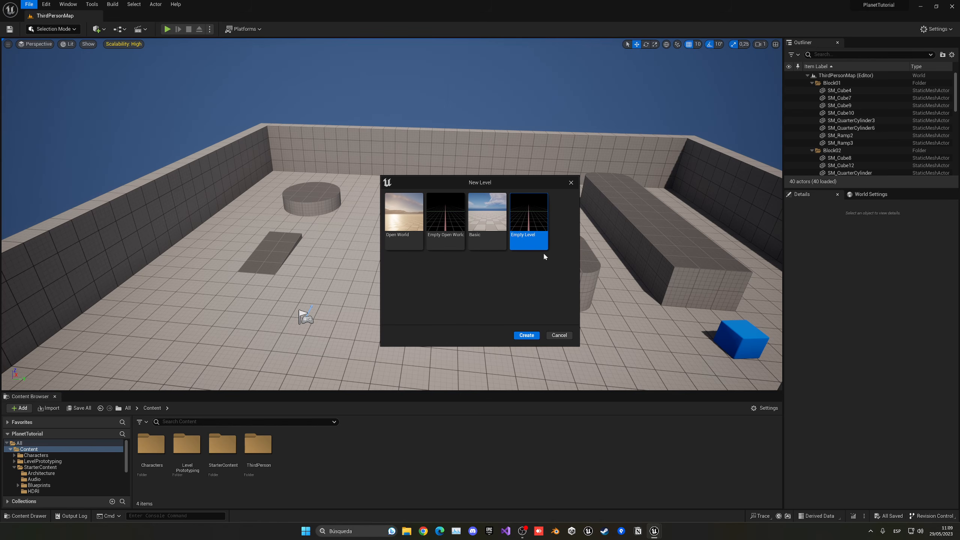
left_click(526, 335)
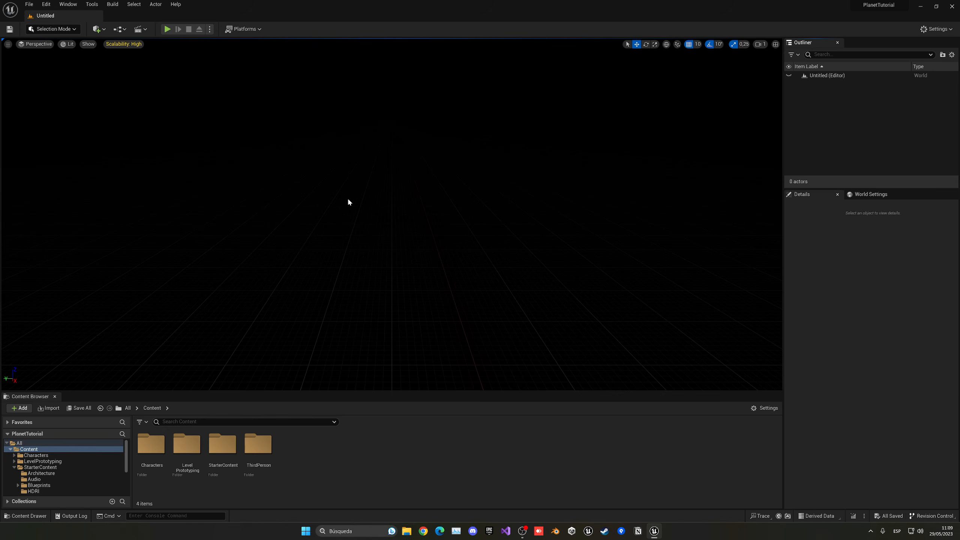
- Add a SunSky actor to the empty level and reset its location to the default origin
left_click(97, 30)
mouse_move(127, 156)
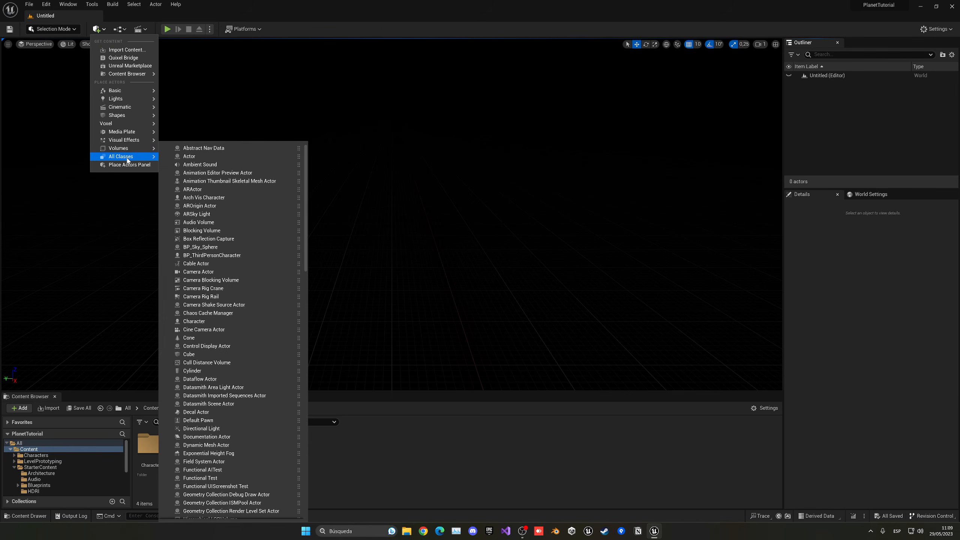
type("sky")
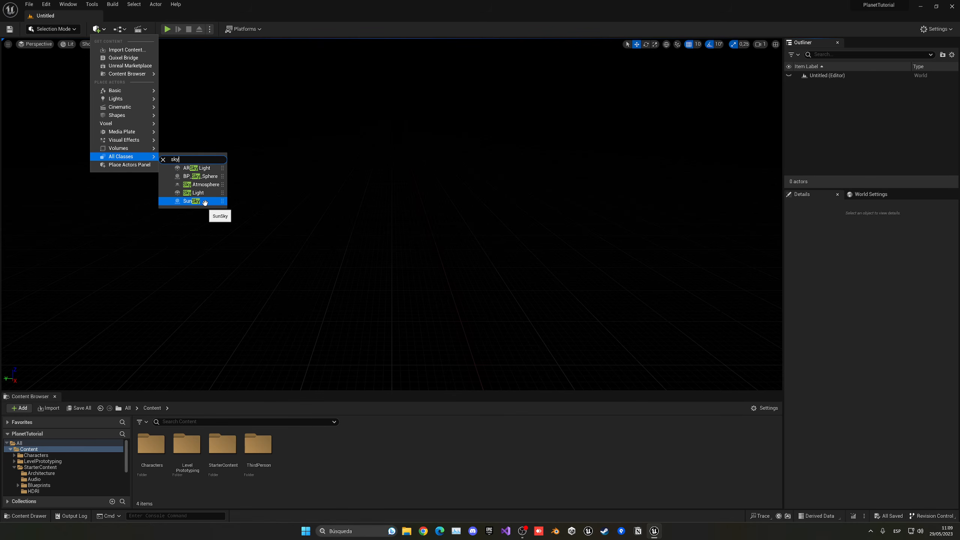
left_click(204, 203)
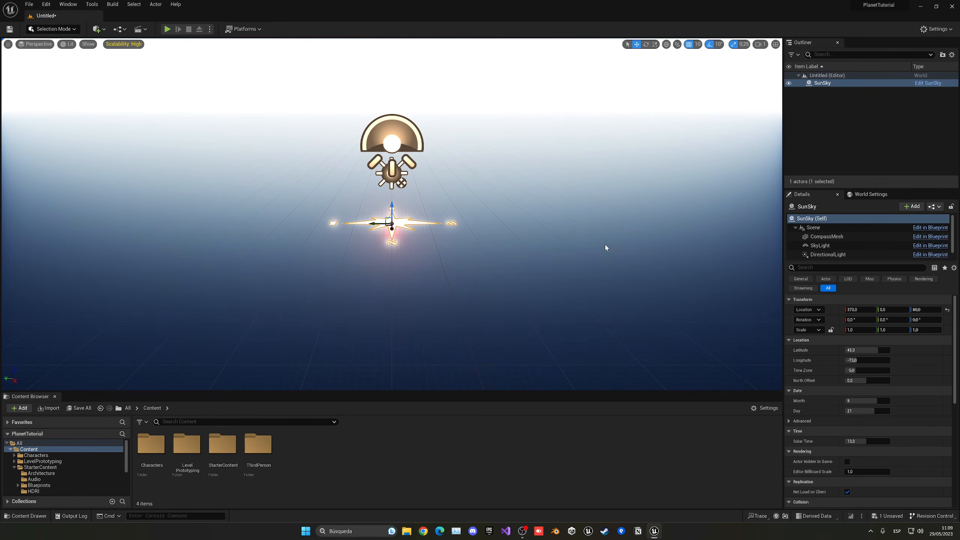
left_click(948, 311)
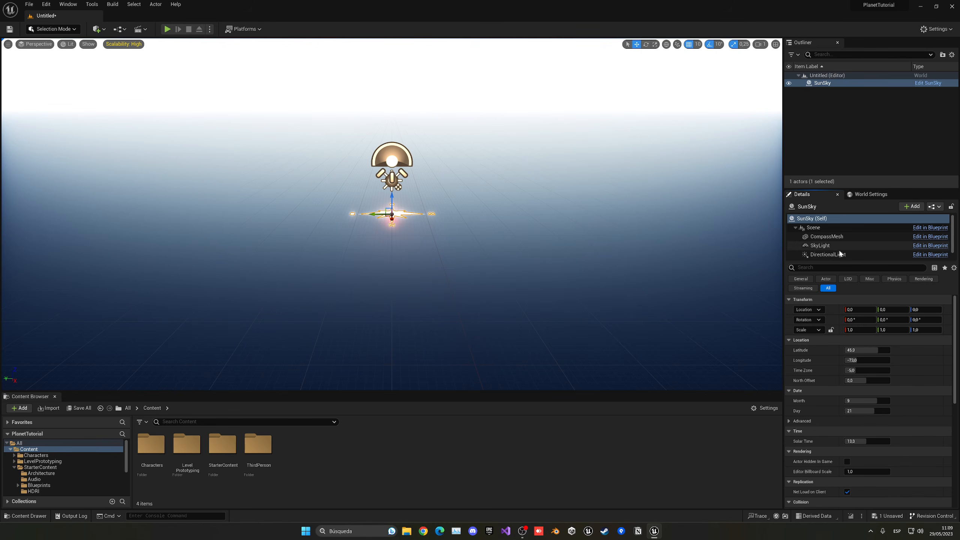
- Set the intensity of the SunSky's DirectionalLight component to 50 lux
scroll(839, 231, "down", 1)
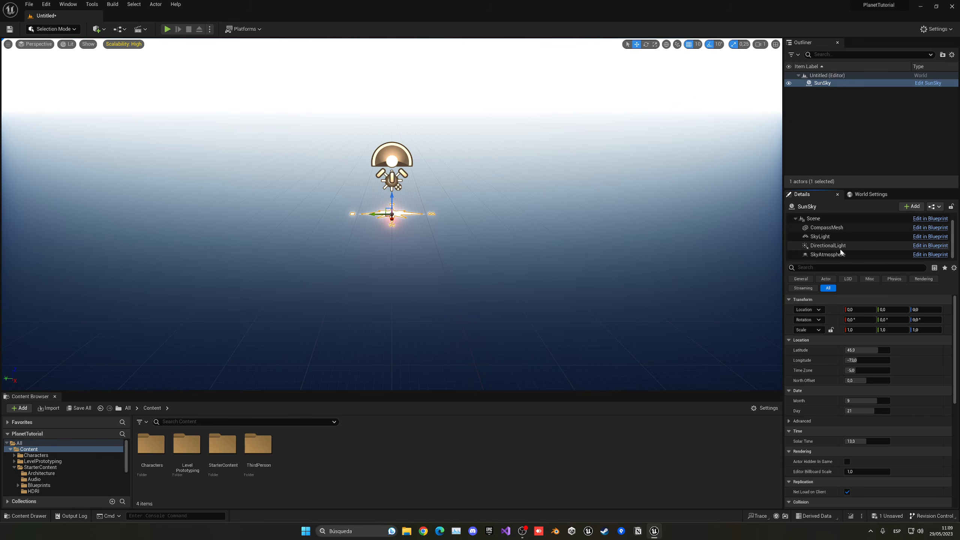
left_click(845, 255)
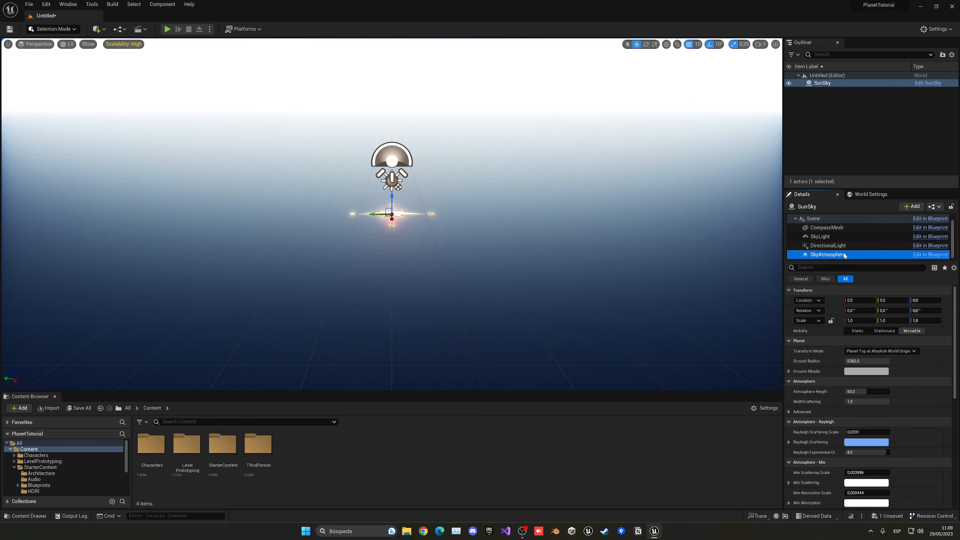
left_click(831, 237)
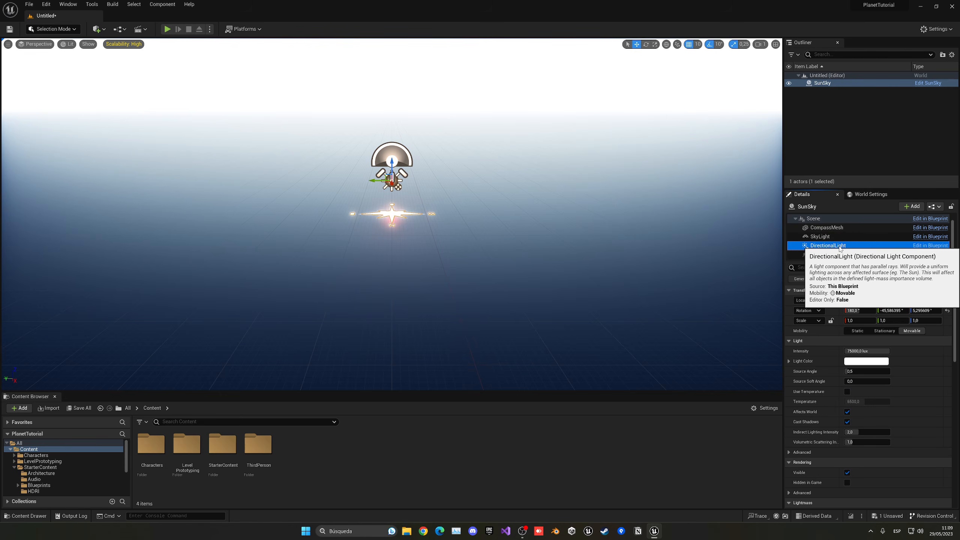
left_click(833, 246)
left_click(867, 352)
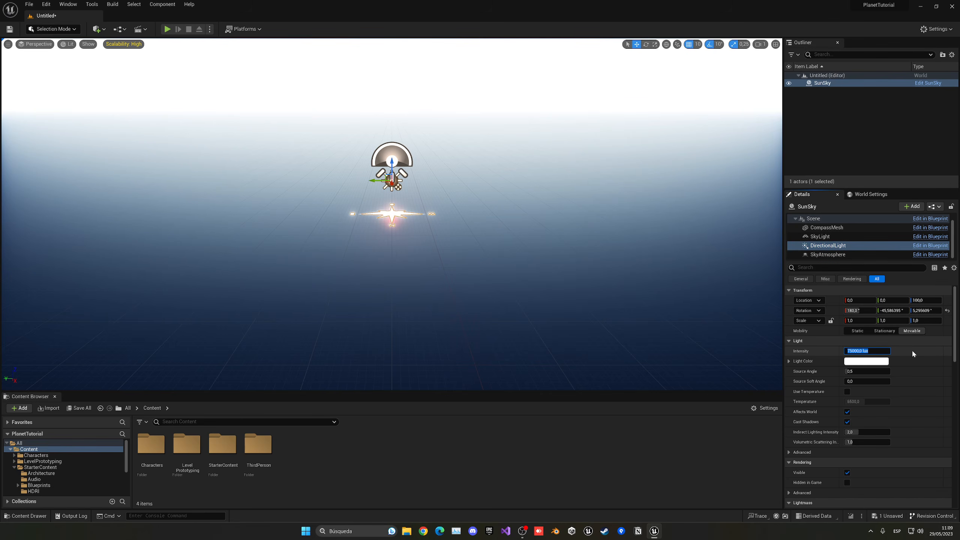
type("50")
key("Return")
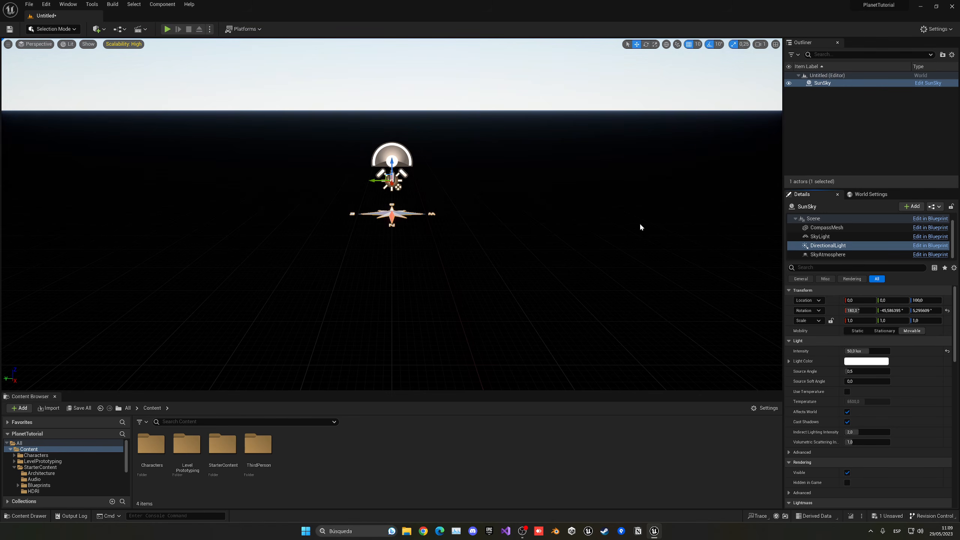
- Add a Voxel World actor to the level and reset its location to the default origin
right_click_drag(604, 188, 602, 188)
key("s")
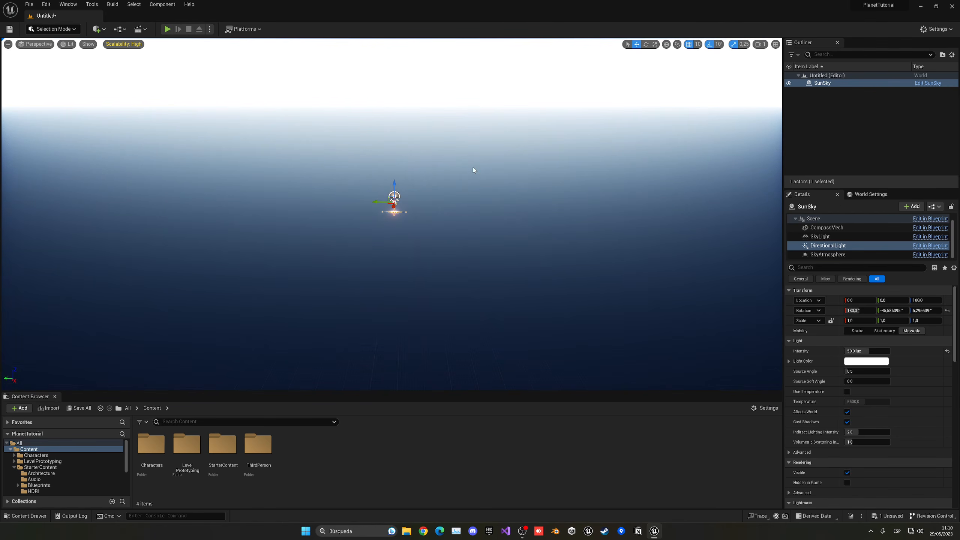
left_click(96, 29)
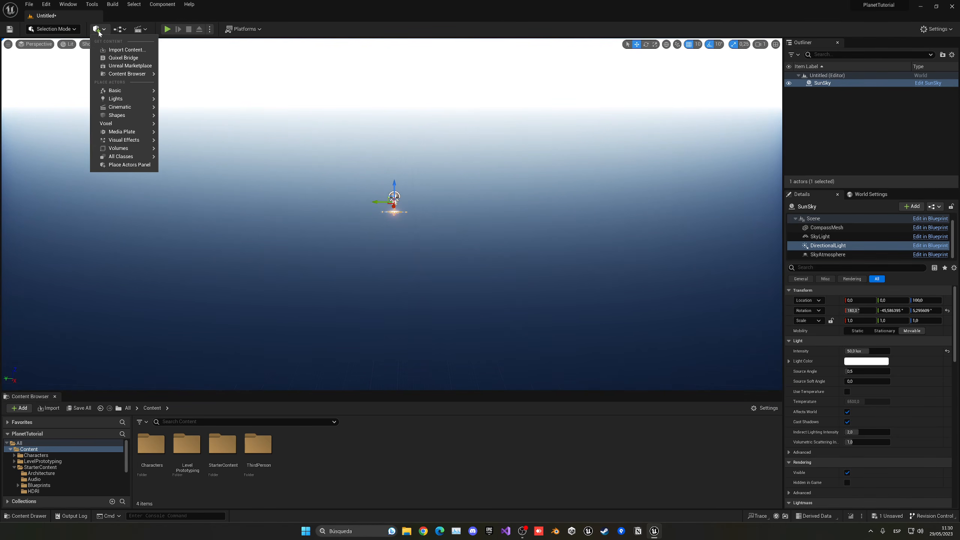
mouse_move(110, 101)
mouse_move(109, 126)
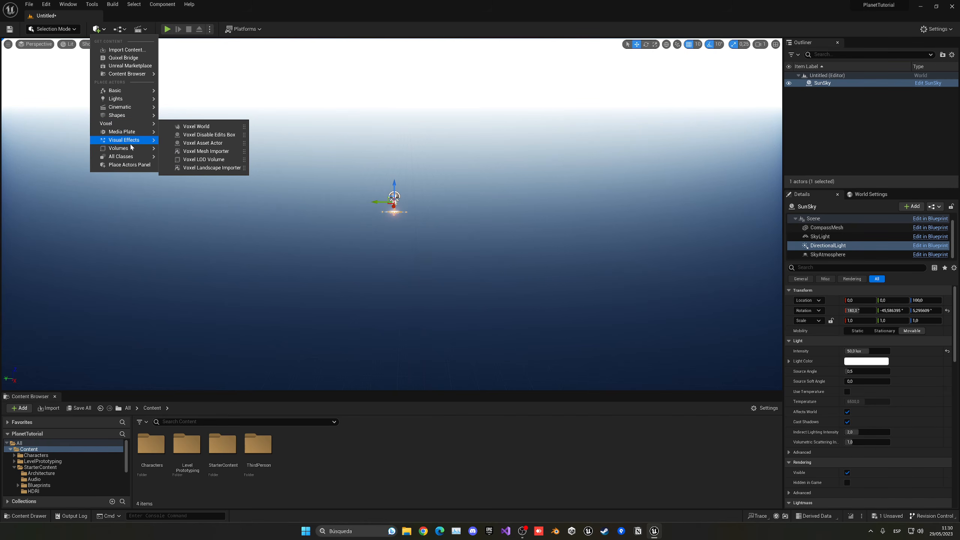
mouse_move(129, 159)
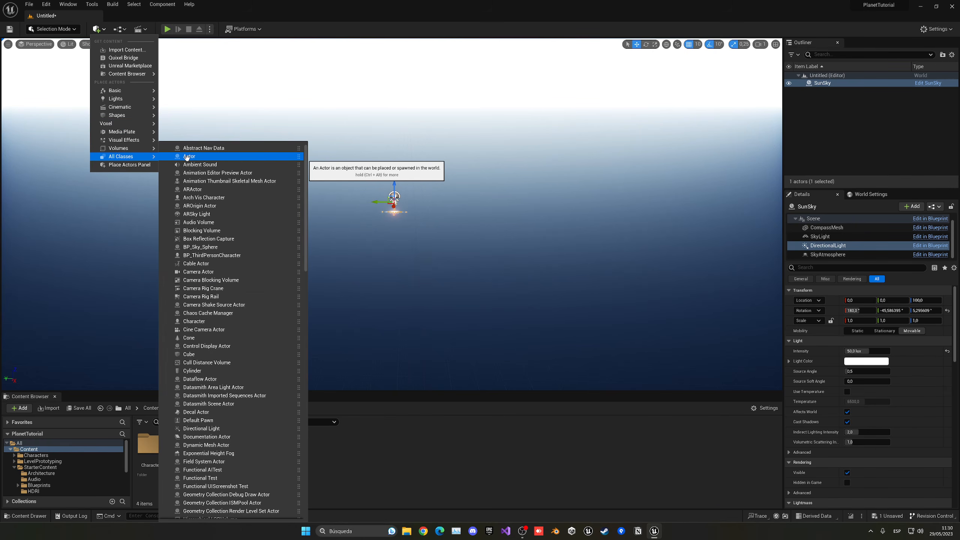
type("voxel")
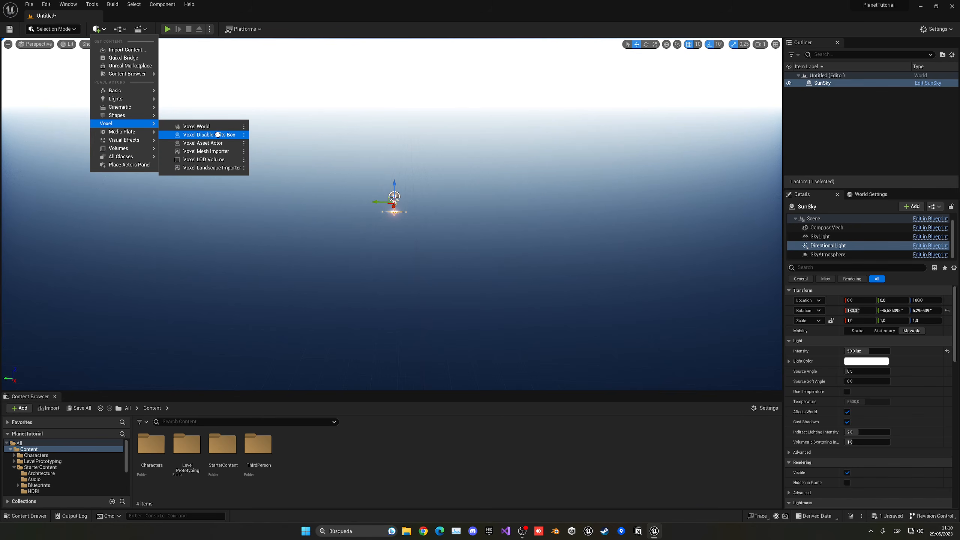
left_click_drag(209, 126, 394, 214)
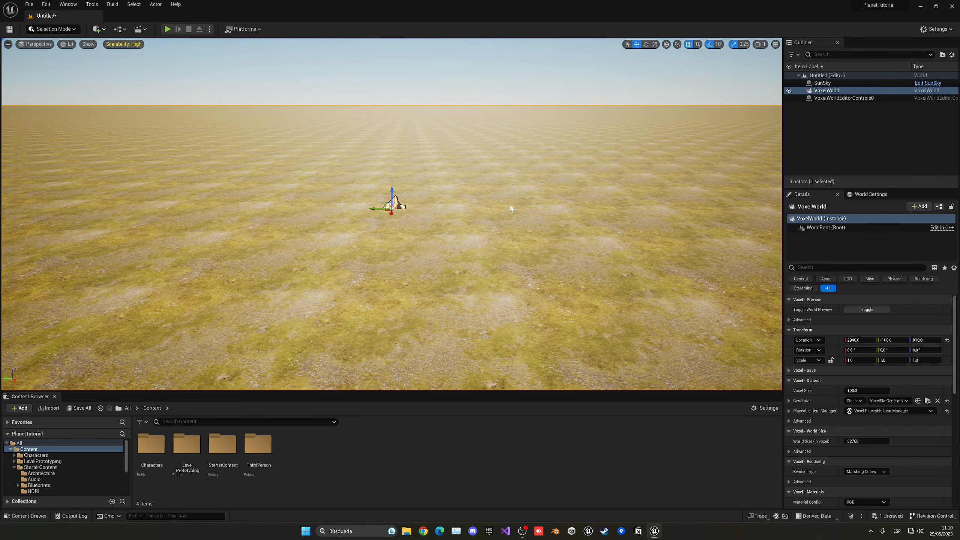
right_click_drag(511, 208, 492, 211)
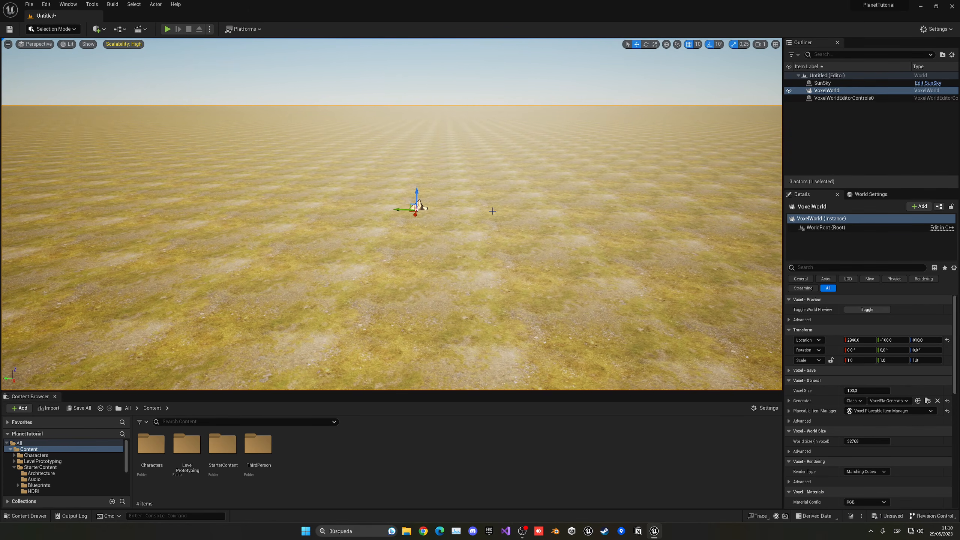
left_click(947, 340)
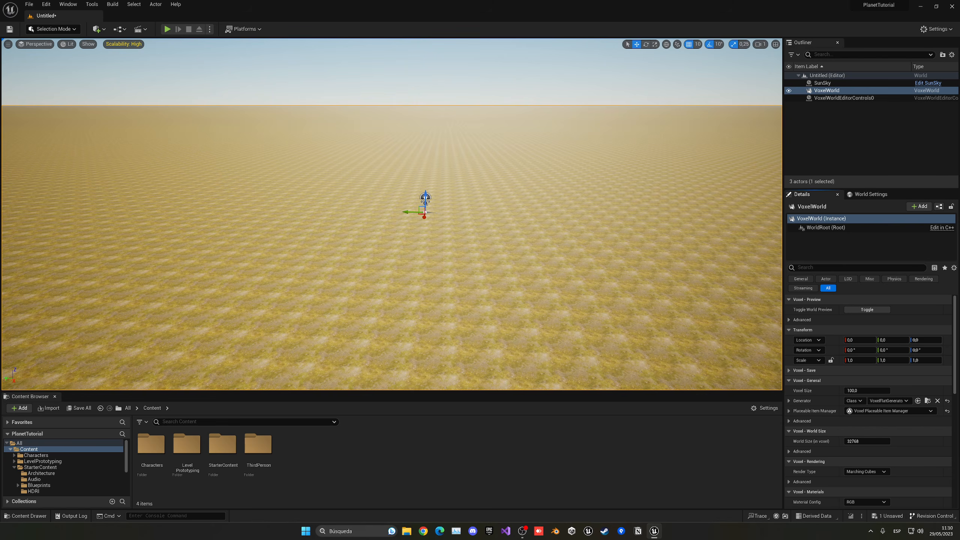
- Set the VoxelWorld's generator class to VoxelExample_Planet
mouse_move(392, 214)
right_mouse_down()
mouse_move(412, 214)
mouse_move(379, 215)
right_mouse_up()
key("s")
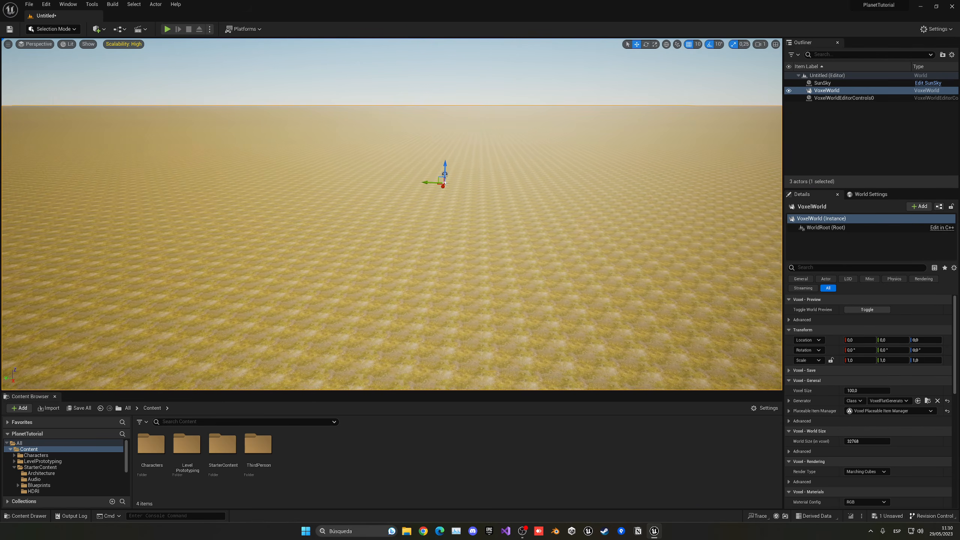
key("s")
mouse_move(654, 322)
right_mouse_down()
mouse_move(586, 318)
mouse_move(662, 314)
right_mouse_up()
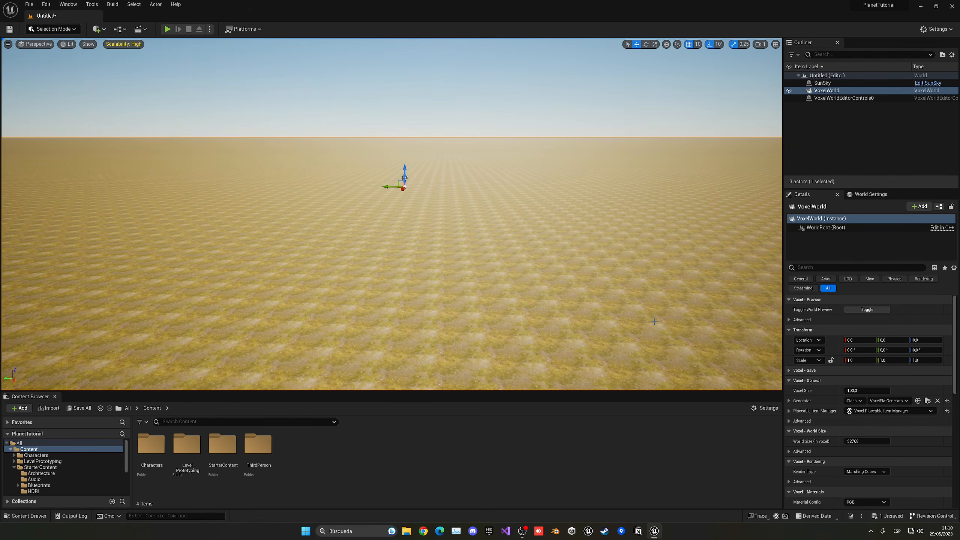
left_click(905, 403)
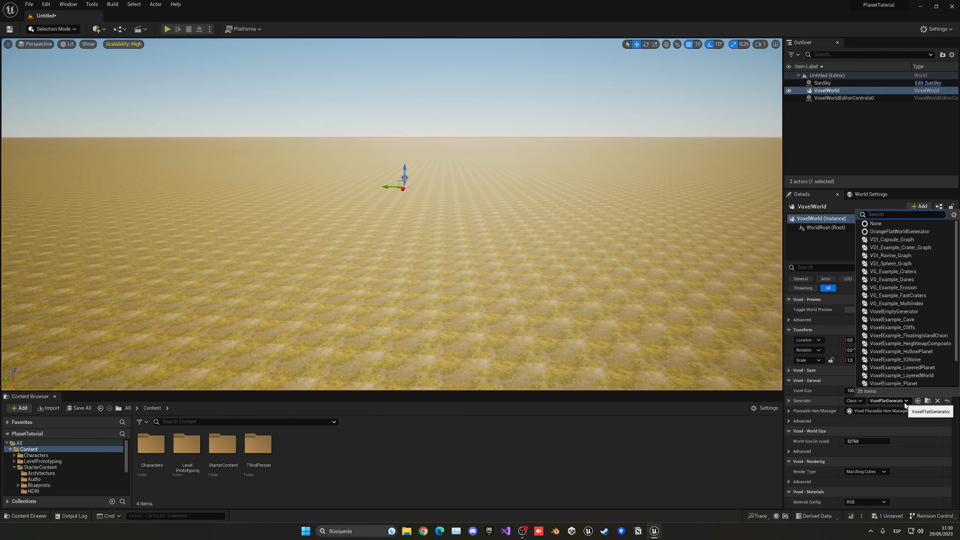
scroll(909, 360, "down", 2)
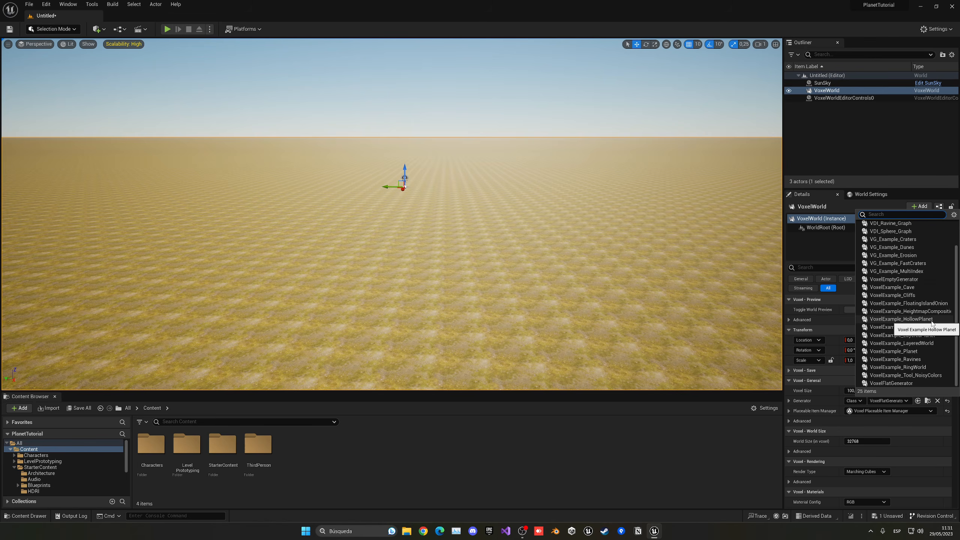
left_click(812, 302)
left_click(889, 401)
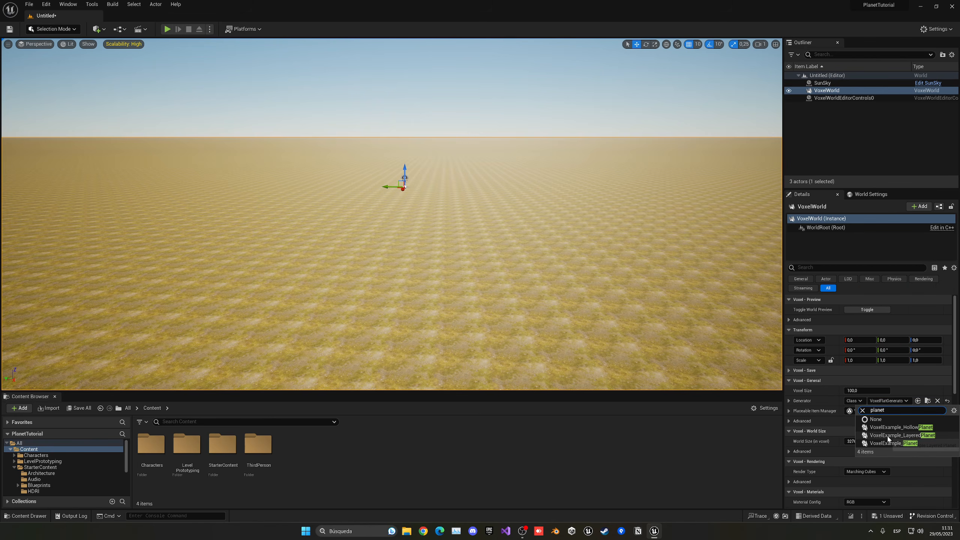
left_click(900, 443)
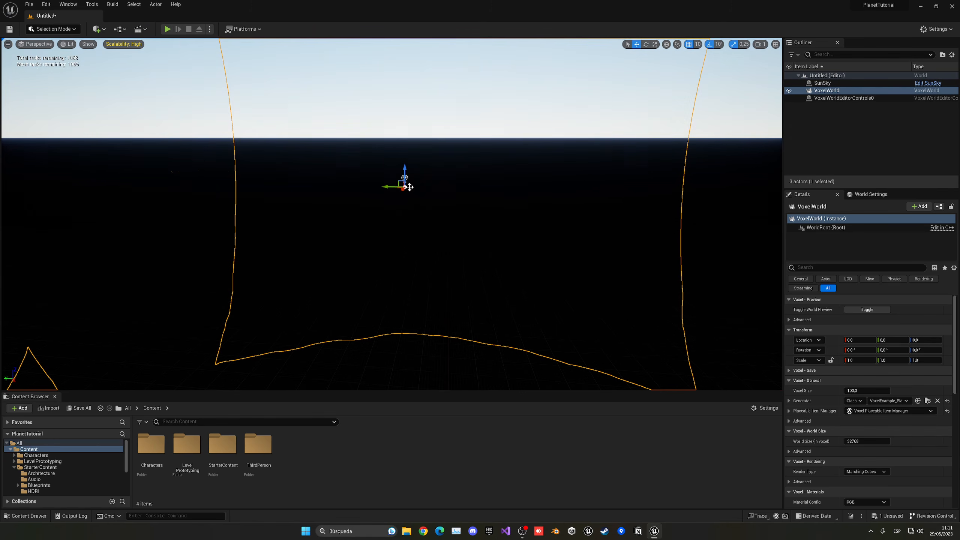
- Raise the viewport camera speed and move back from the planet to examine its whole shape
key("s")
mouse_move(391, 214)
right_mouse_down()
mouse_move(357, 211)
mouse_move(394, 214)
mouse_move(382, 214)
right_mouse_up()
scroll(393, 215, "up", 2)
scroll(393, 214, "up", 8)
right_click_drag(560, 164, 598, 176)
left_click(765, 45)
key("s")
scroll(617, 166, "down", 1)
key("w")
key("w")
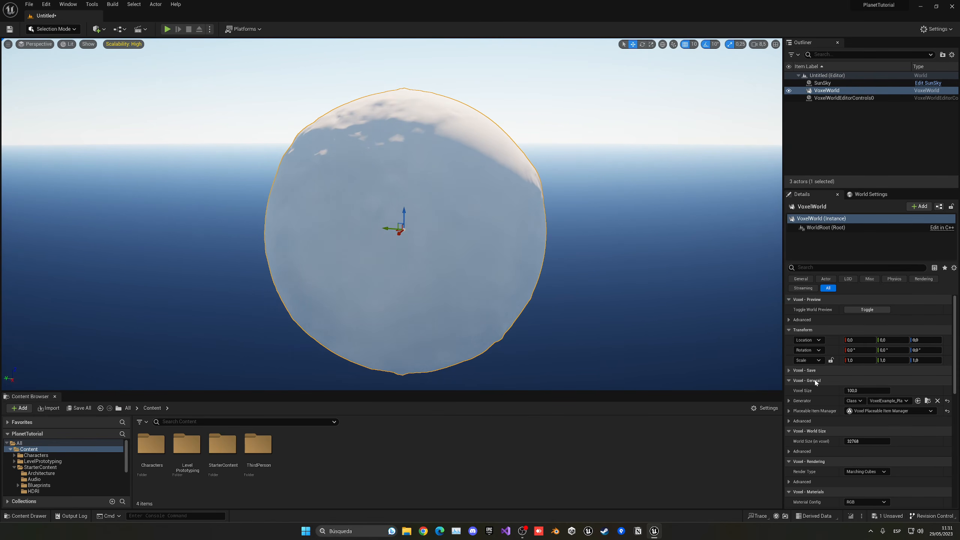
- Set the VoxelWorld's Voxel Size to 1000
left_click(859, 390)
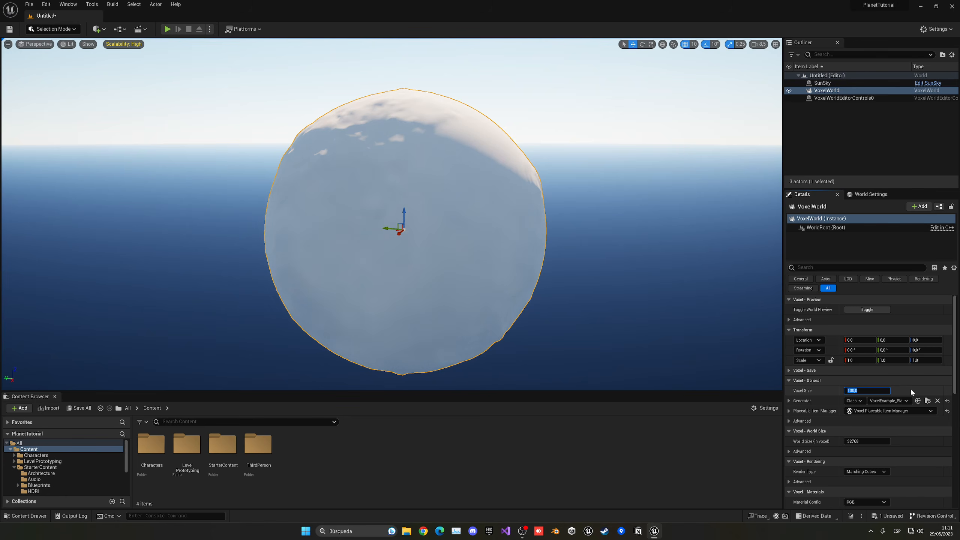
type("1000")
key("Return")
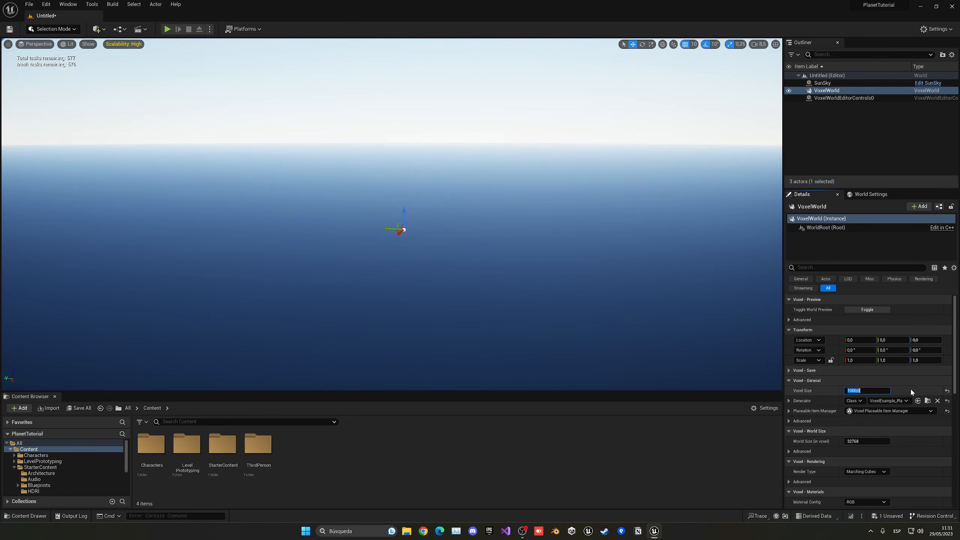
- Set the transform mode of the SunSky's SkyAtmosphere component to Planet Center at Component Transform
right_click_drag(604, 226, 584, 234)
right_click_drag(507, 241, 482, 243)
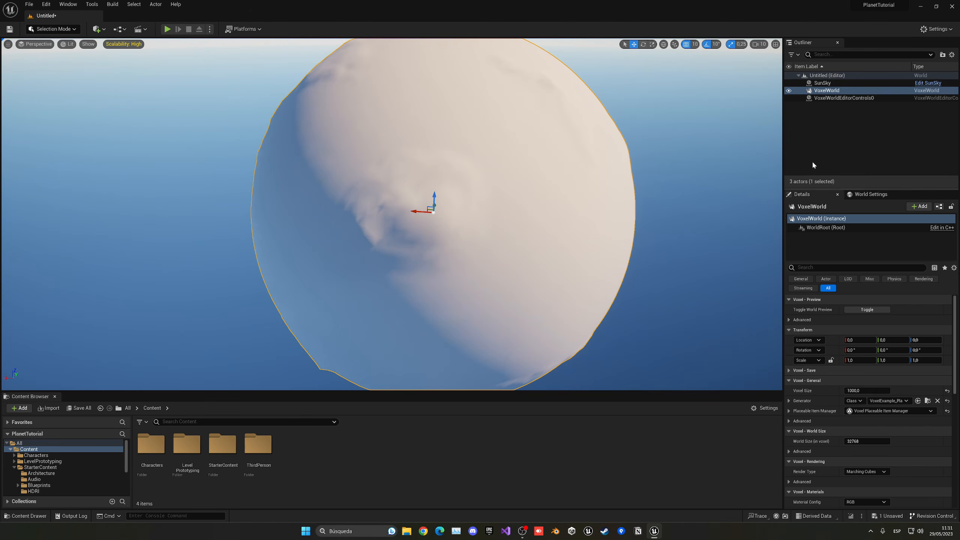
left_click(824, 83)
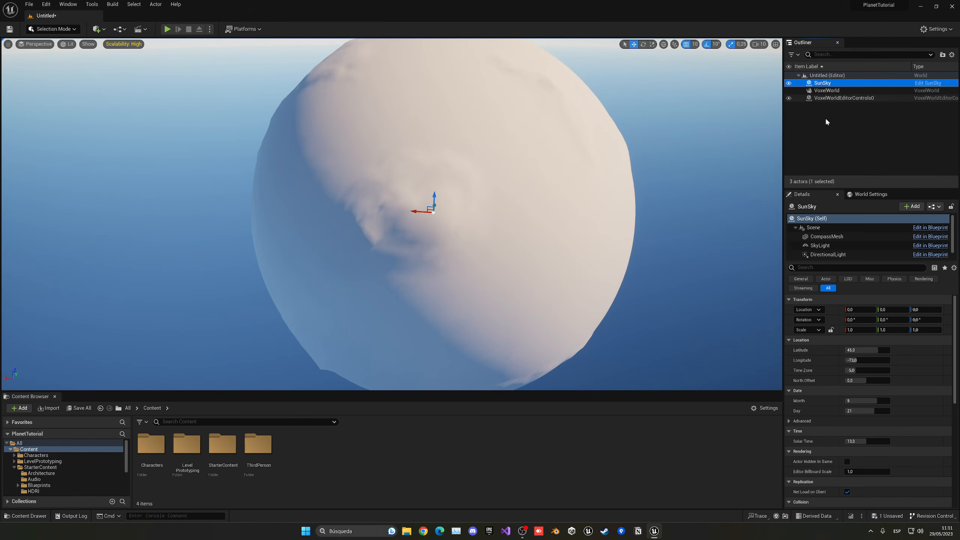
scroll(847, 246, "down", 1)
left_click(833, 254)
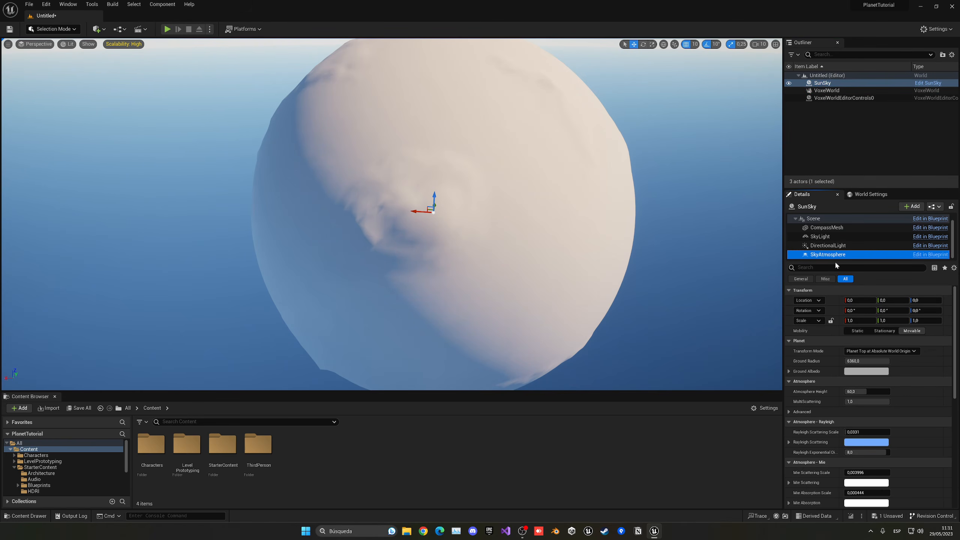
left_click(869, 352)
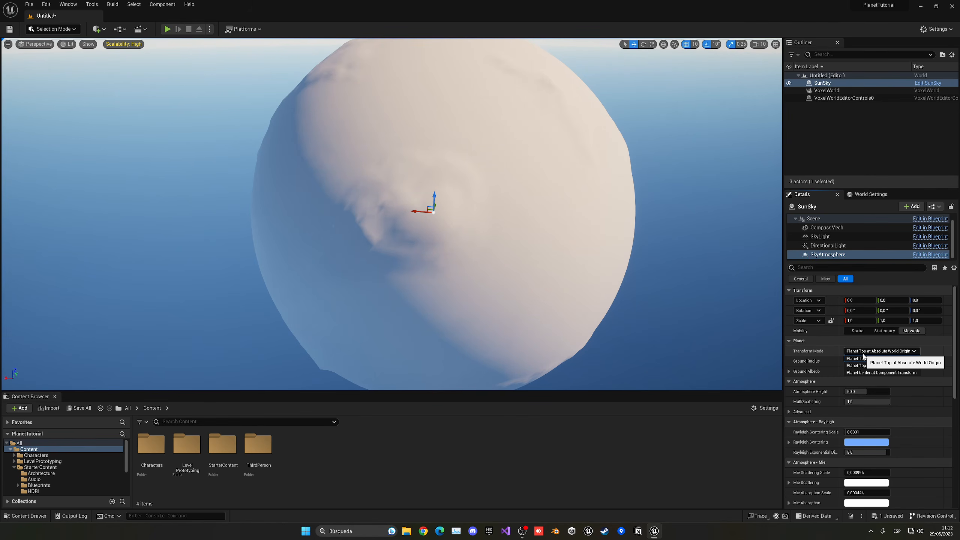
left_click(870, 373)
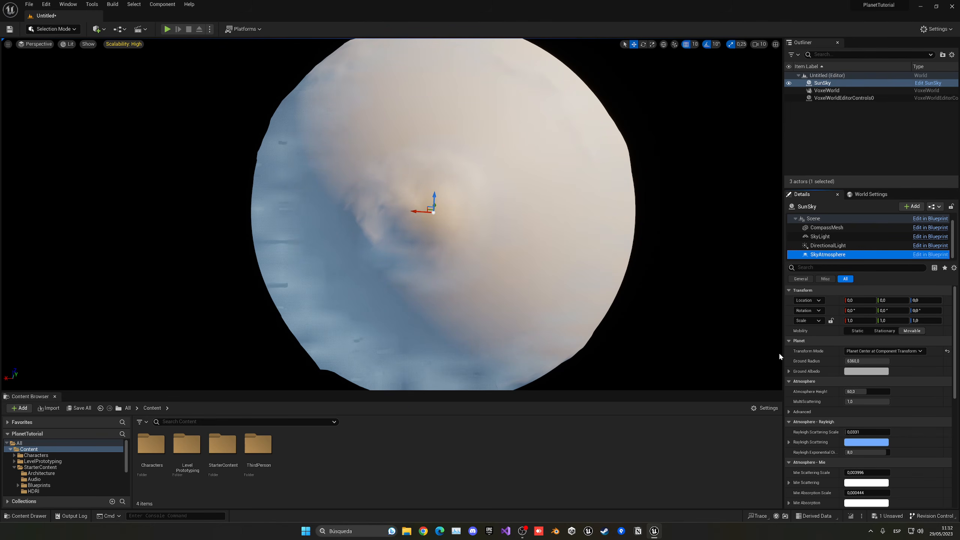
- Set the SkyAtmosphere's Ground Radius to 1
left_click(866, 361)
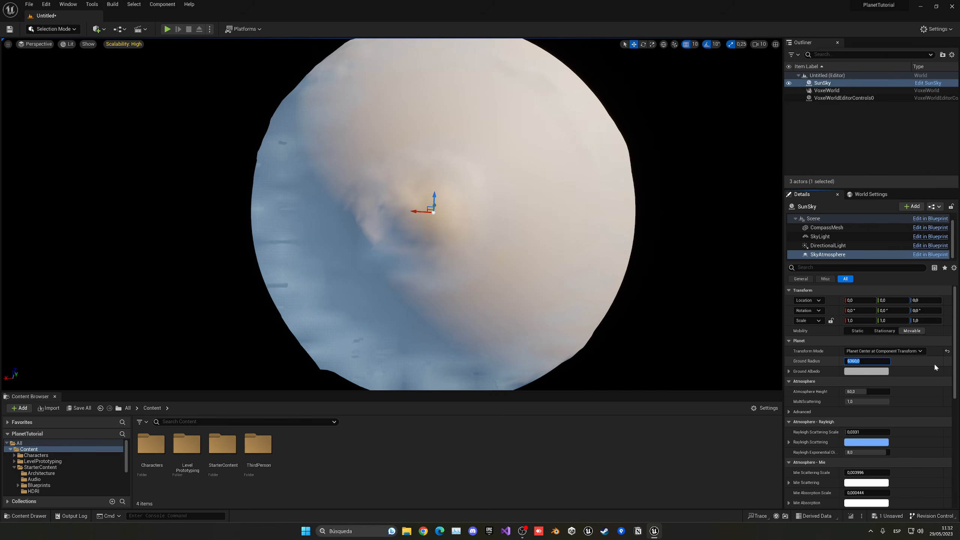
type("1")
key("Return")
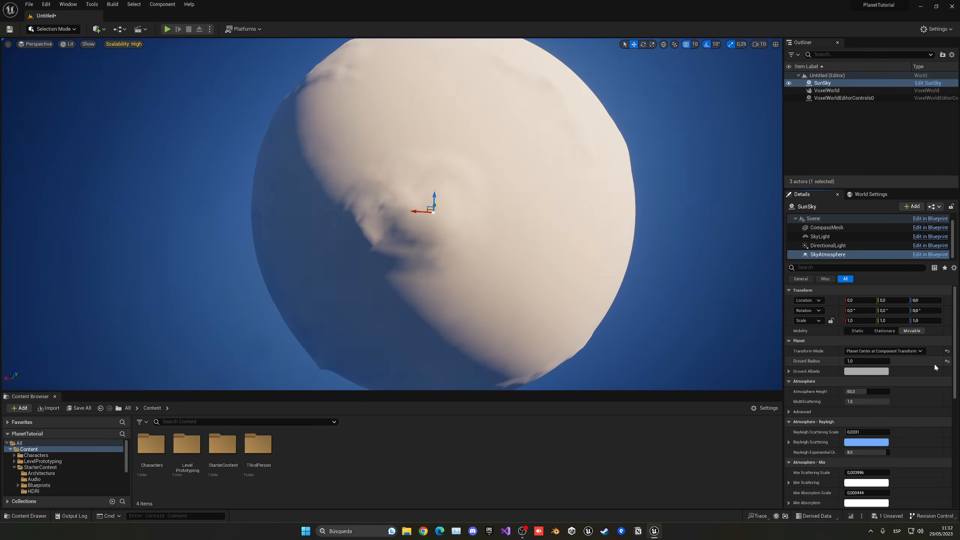
- Try larger Ground Radius values for the SkyAtmosphere, starting with about 8.48 and ending with exactly 10
mouse_move(572, 232)
right_mouse_down()
mouse_move(587, 226)
mouse_move(579, 233)
right_mouse_up()
key("s")
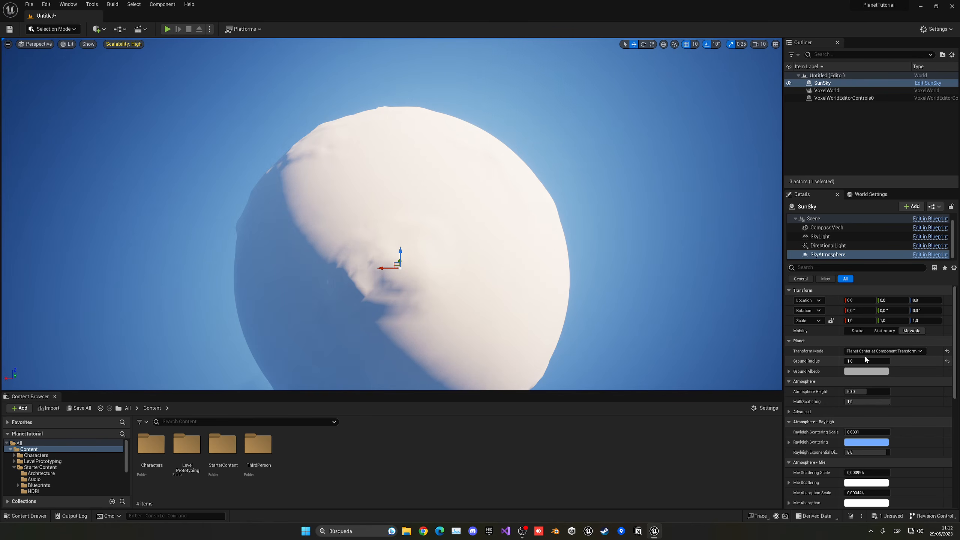
left_click_drag(865, 361, 874, 361)
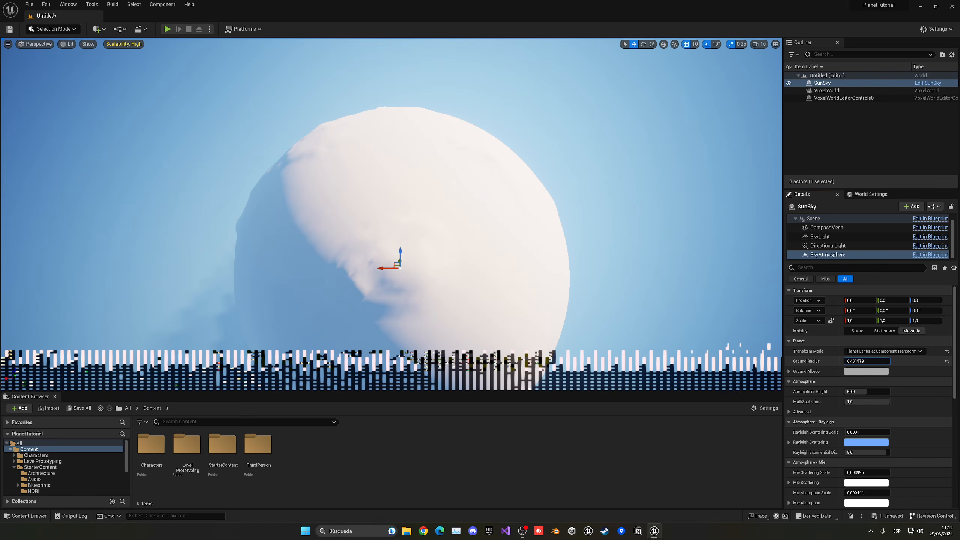
right_click_drag(582, 231, 552, 212)
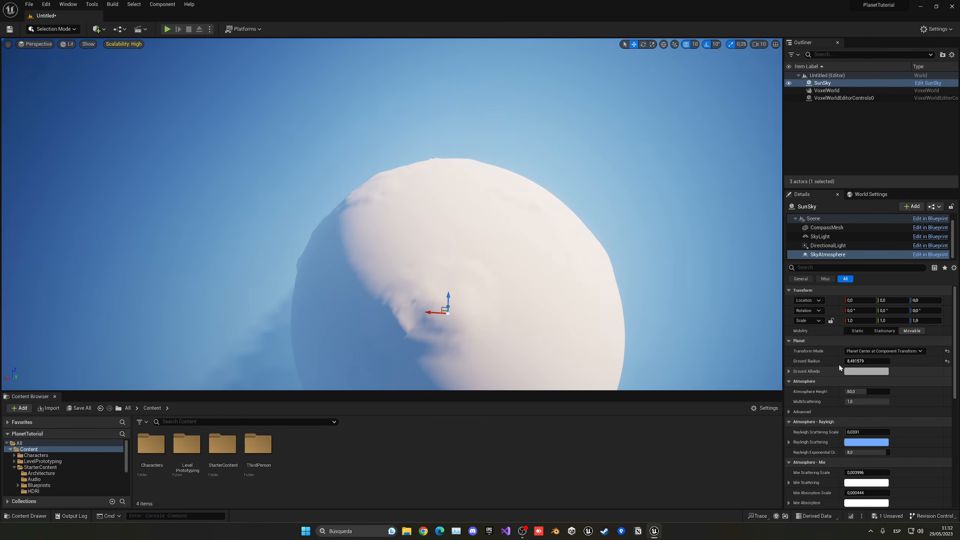
left_click_drag(861, 361, 868, 361)
left_click(868, 362)
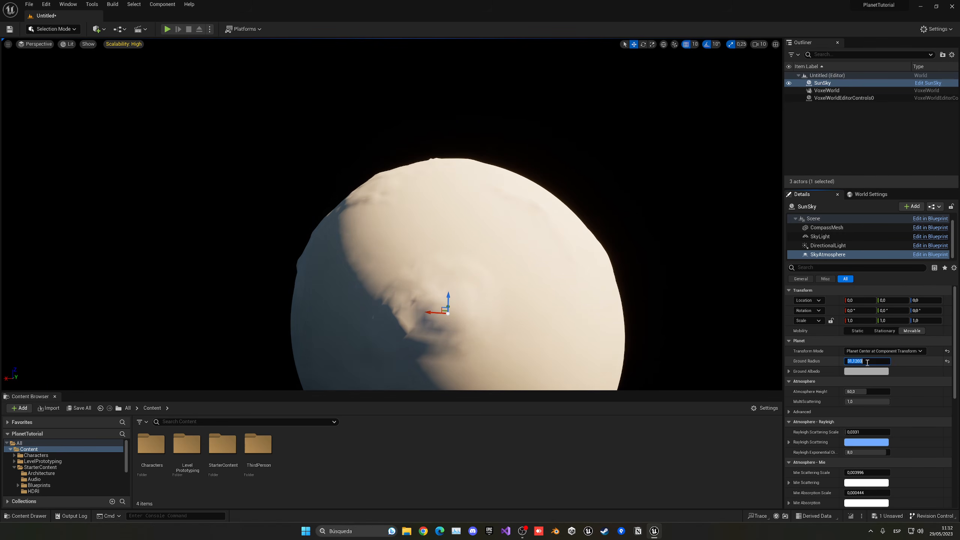
type("10")
key("Return")
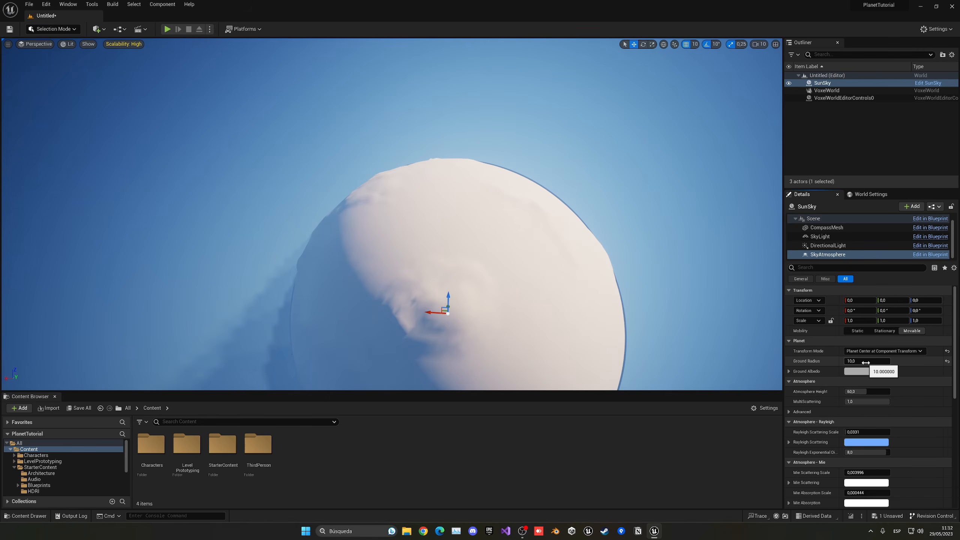
- Try a Ground Radius of 15 for the SkyAtmosphere
right_click_drag(408, 78, 552, 141)
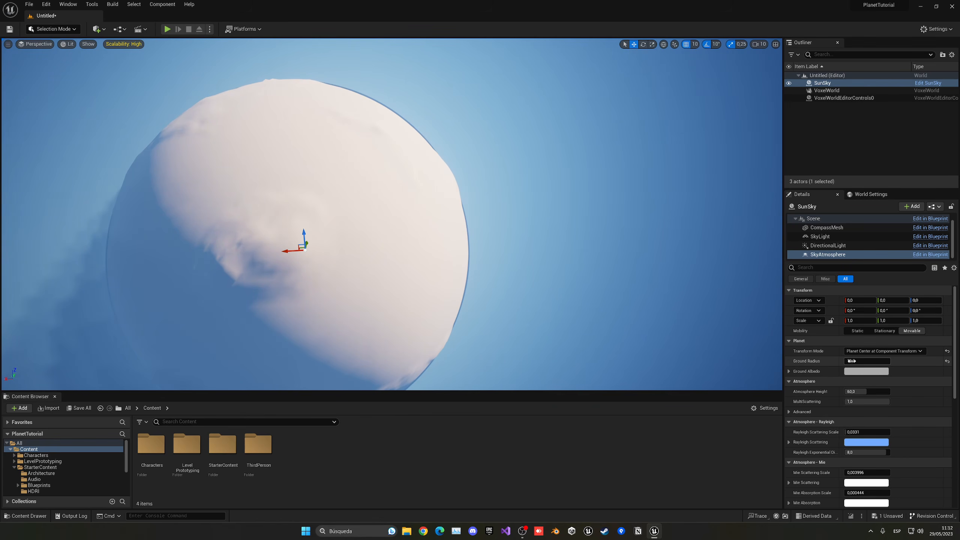
type("15")
key("Return")
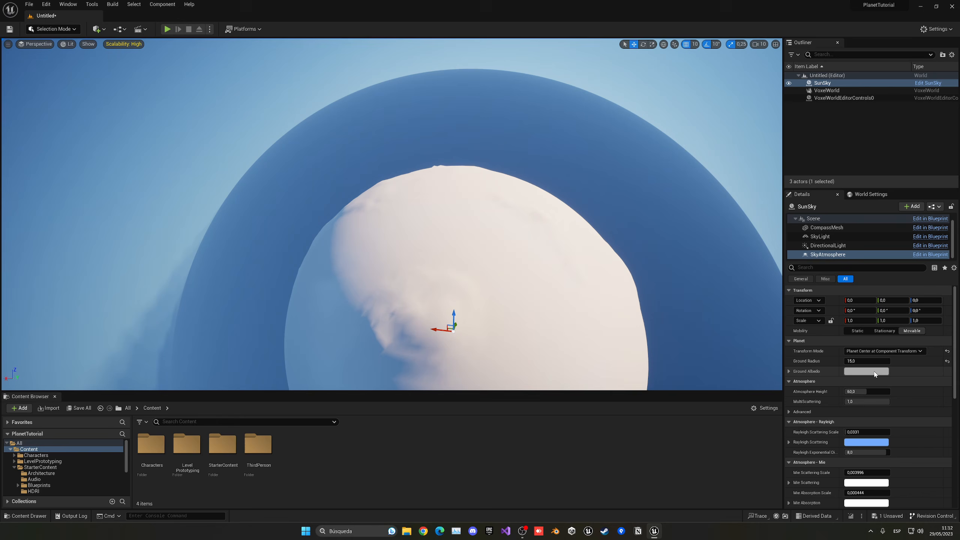
- Return the SkyAtmosphere's Ground Radius to 1
left_click(863, 361)
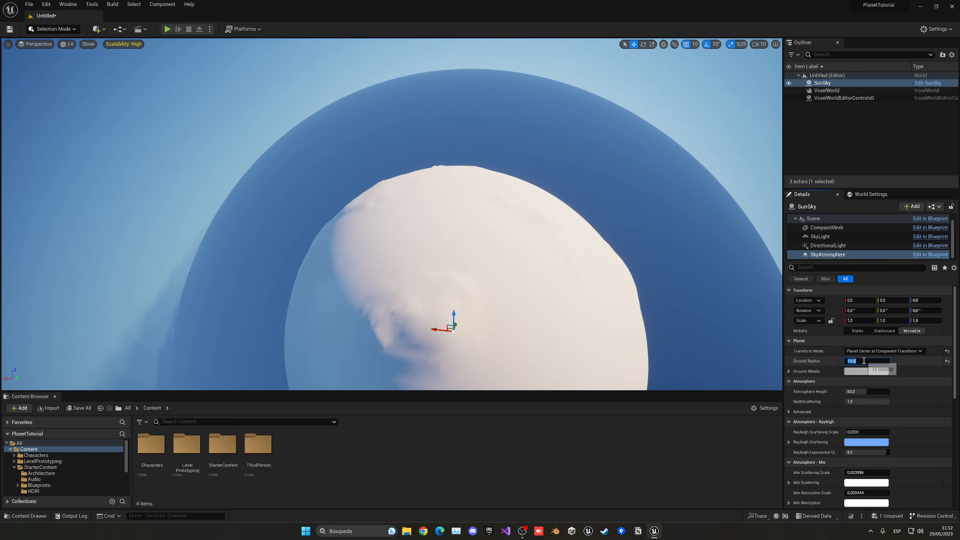
type("1")
key("Return")
- Save the current level in the Content folder under the name Planet
mouse_move(471, 221)
right_mouse_down()
mouse_move(529, 250)
mouse_move(548, 282)
mouse_move(534, 296)
mouse_move(530, 227)
mouse_move(517, 225)
right_mouse_up()
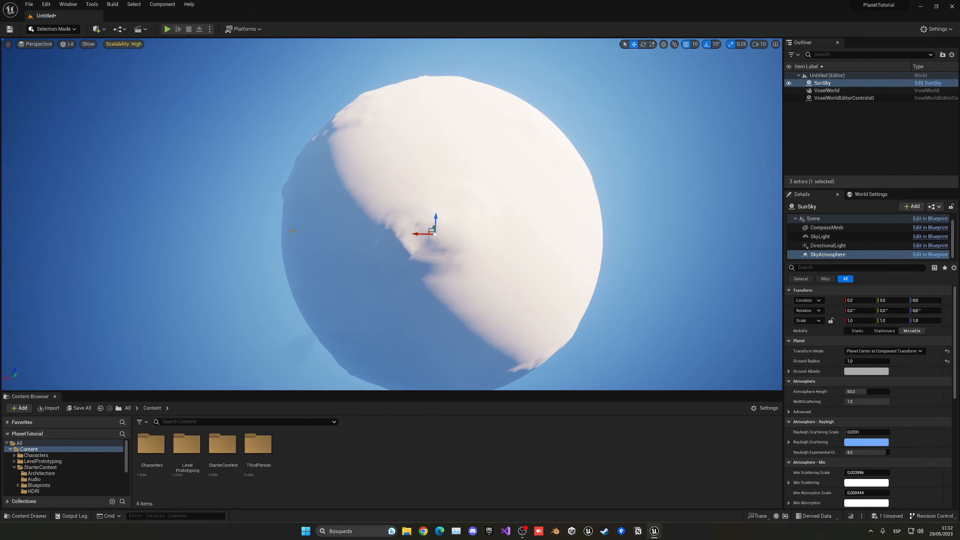
right_click_drag(161, 279, 189, 270)
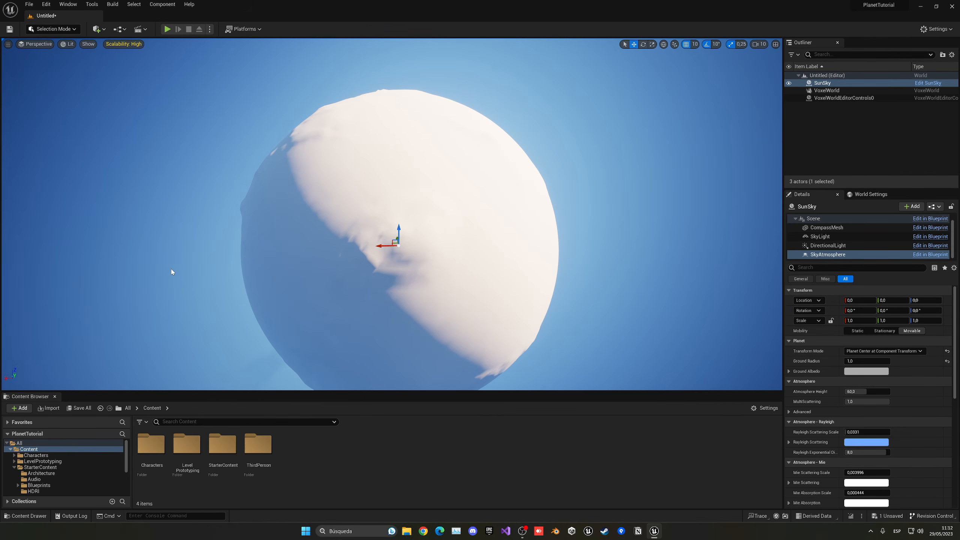
key("ctrl+s")
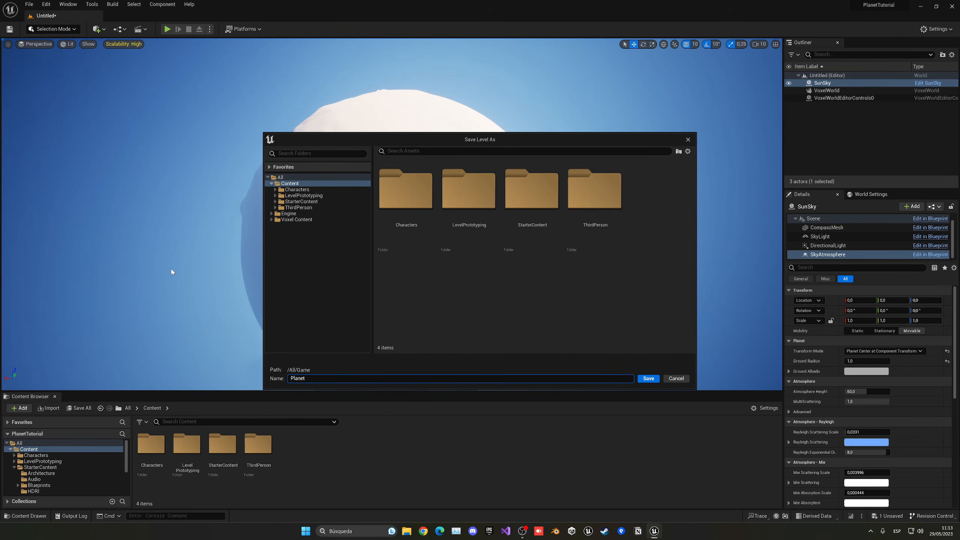
key("Return")
mouse_move(465, 234)
right_mouse_down()
mouse_move(420, 246)
mouse_move(449, 257)
mouse_move(467, 232)
right_mouse_up()
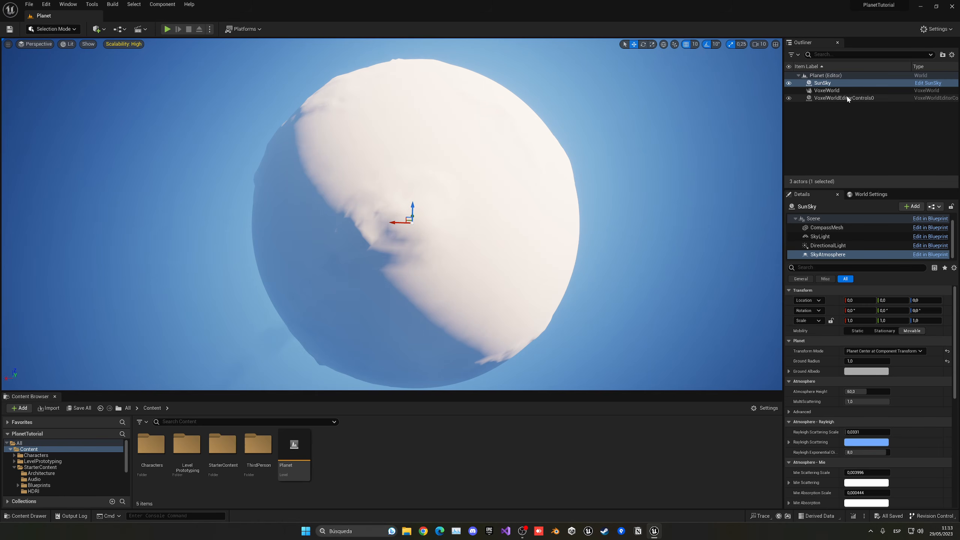
- Set the Intensity of the SunSky's DirectionalLight to 10 lux
left_click(827, 91)
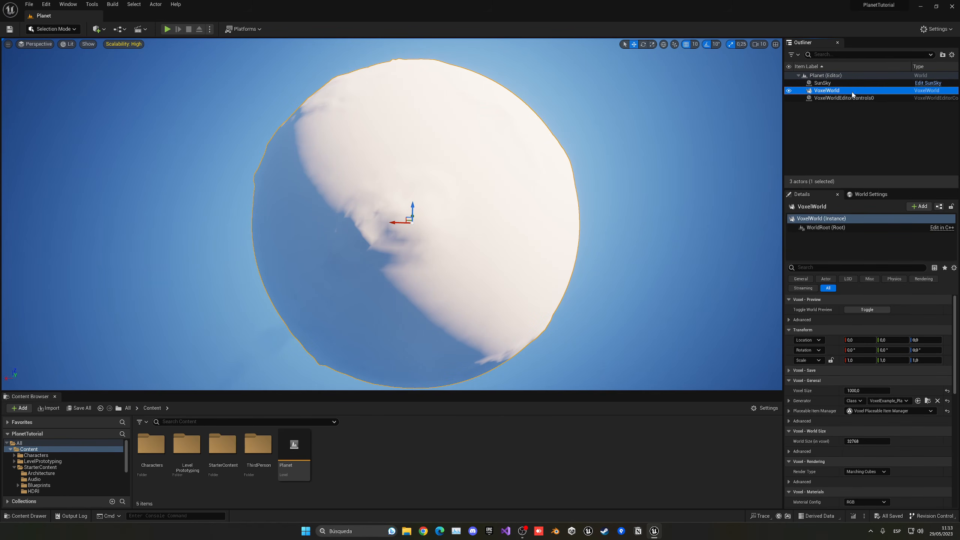
left_click(834, 84)
left_click(819, 246)
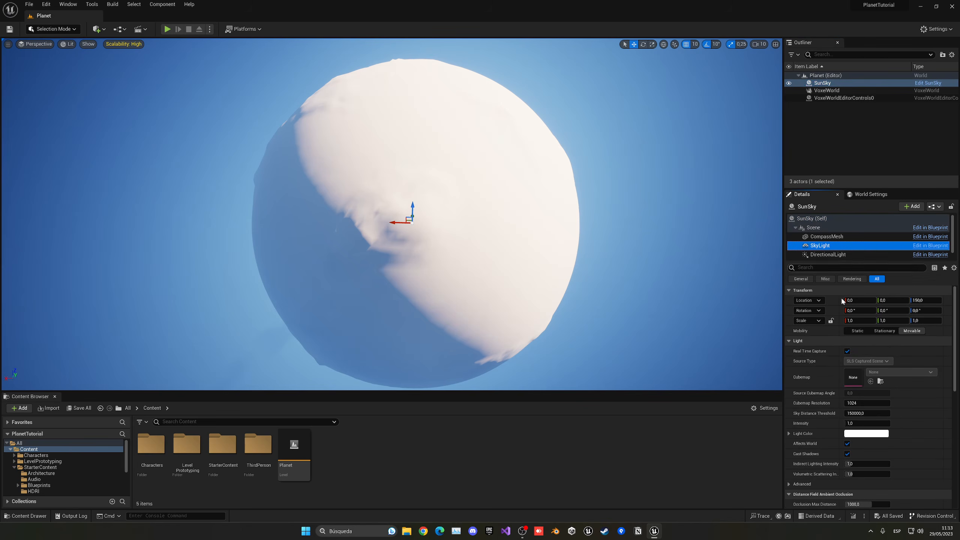
left_click(825, 256)
left_click(860, 350)
type("10")
key("Return")
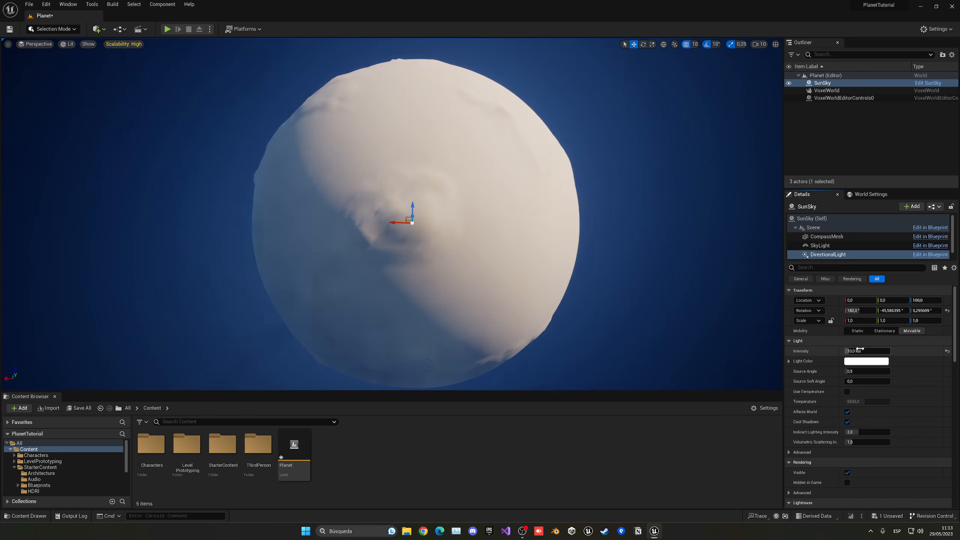
right_click_drag(416, 215, 400, 190)
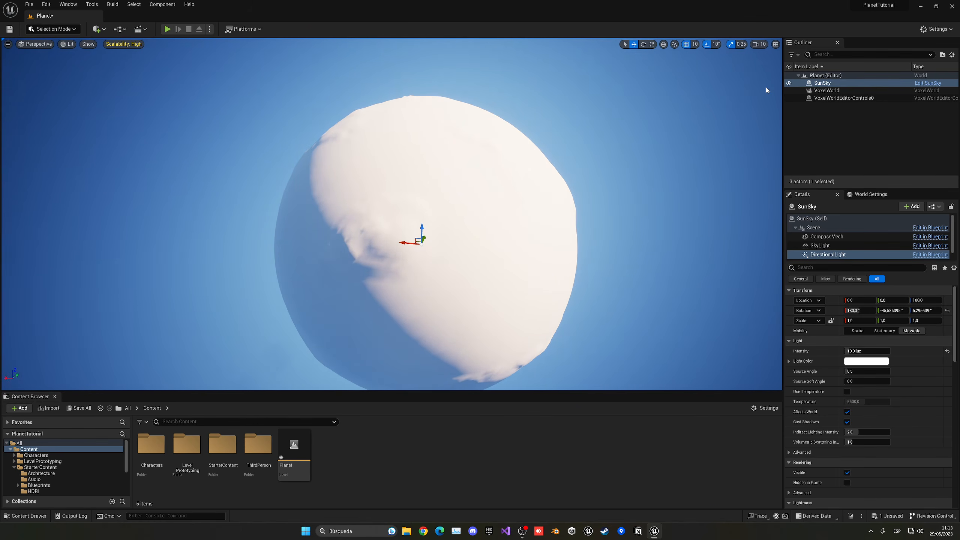
- Assign the M_VoxelMaterial_Colors material as the VoxelWorld's Voxel Material
left_click(827, 91)
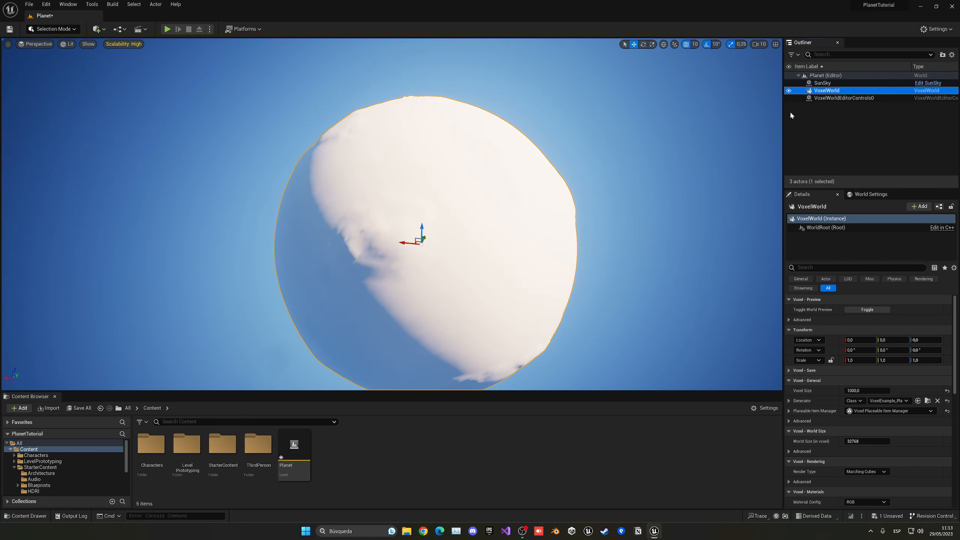
scroll(809, 386, "down", 5)
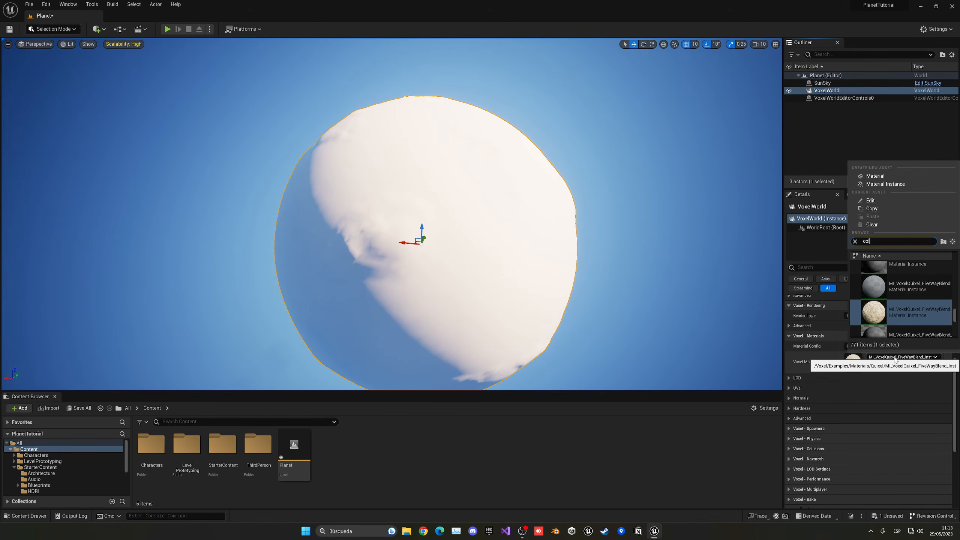
type("ors")
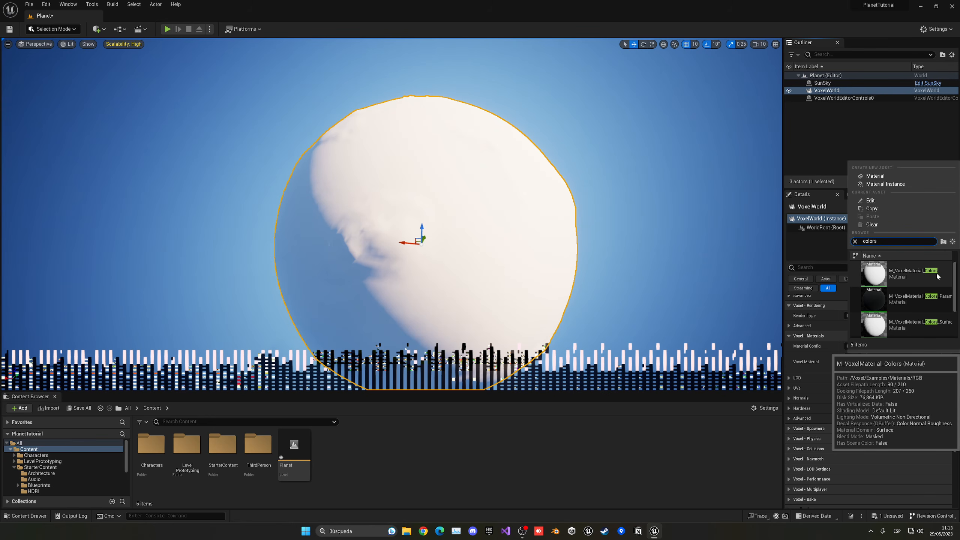
left_click(922, 272)
mouse_move(537, 262)
right_mouse_down()
mouse_move(474, 279)
mouse_move(539, 278)
mouse_move(537, 263)
right_mouse_up()
key("w")
key("s")
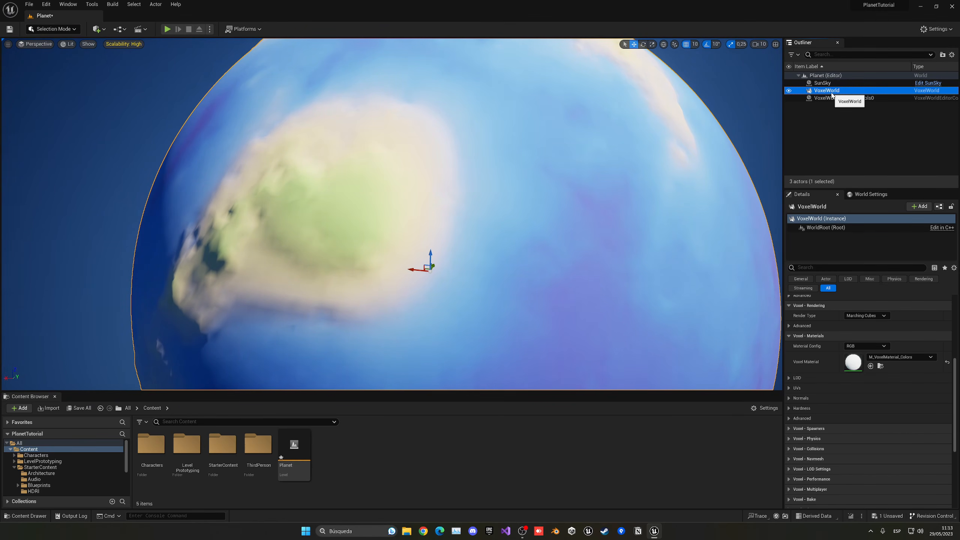
- Increase the VoxelWorld's World Size to 131072 voxels
scroll(858, 401, "up", 5)
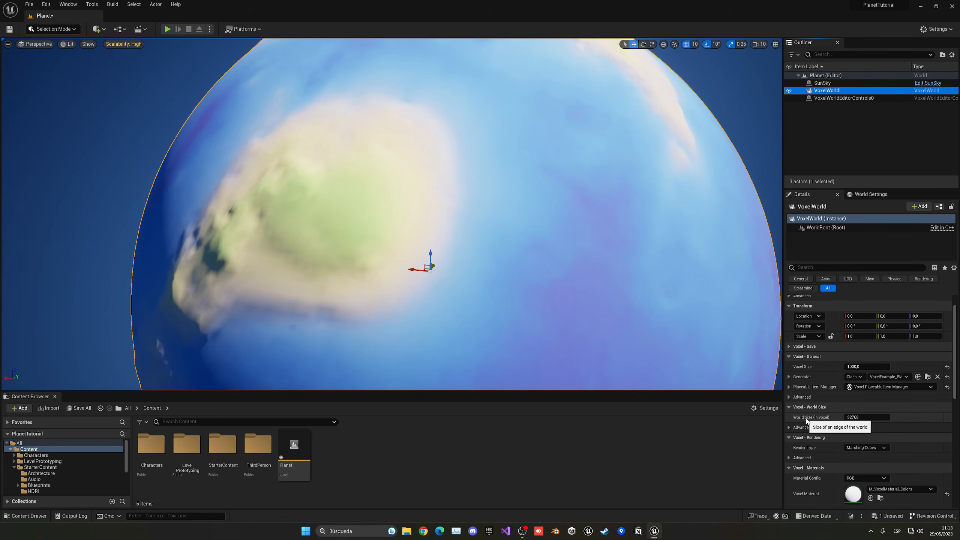
left_click(864, 417)
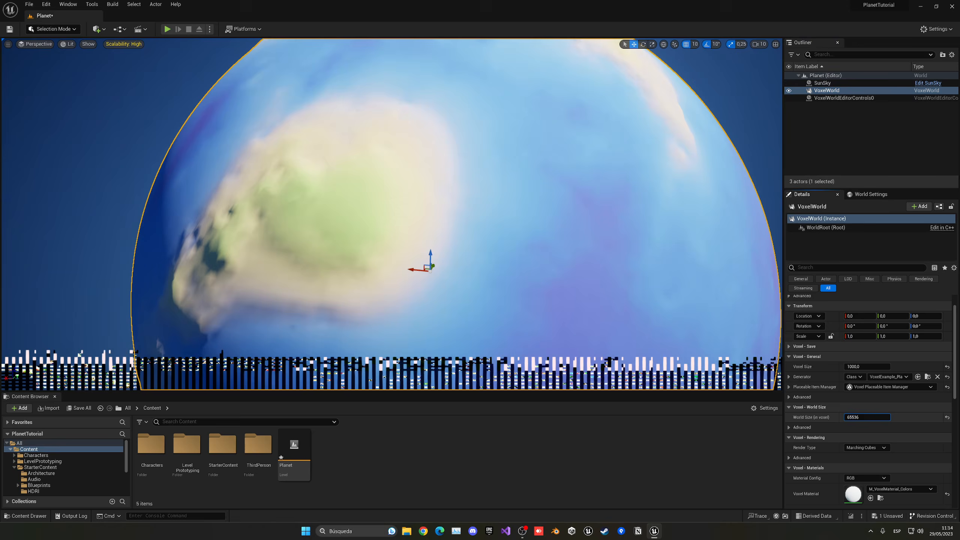
type("100000")
key("Return")
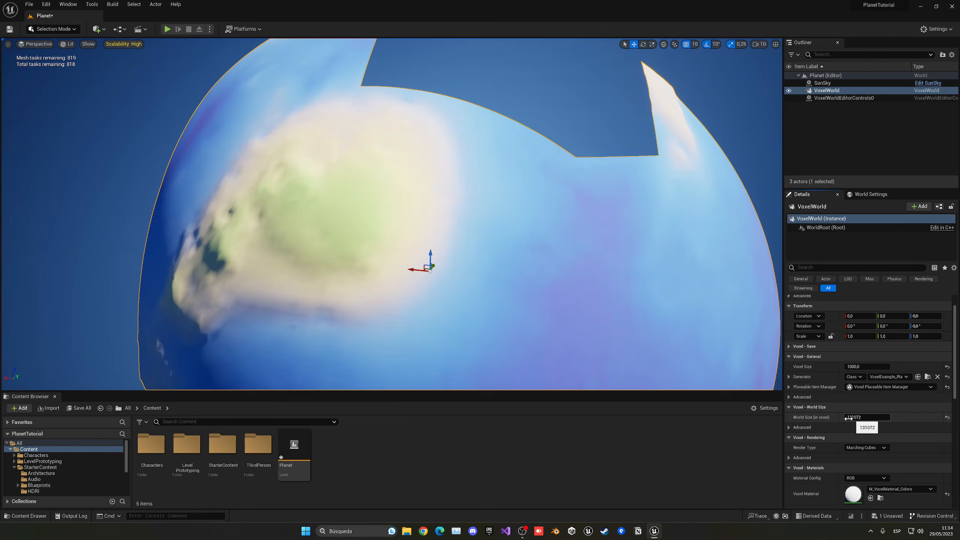
- Raise the VoxelWorld's Render Octree Depth to 16 in the advanced world size settings
right_click_drag(567, 264, 544, 266)
key("w")
key("w")
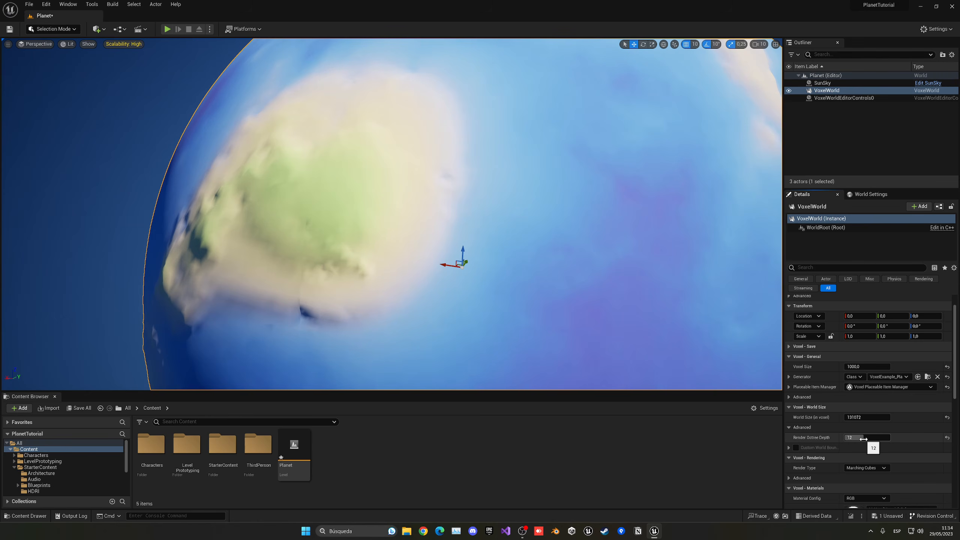
left_click_drag(862, 439, 866, 439)
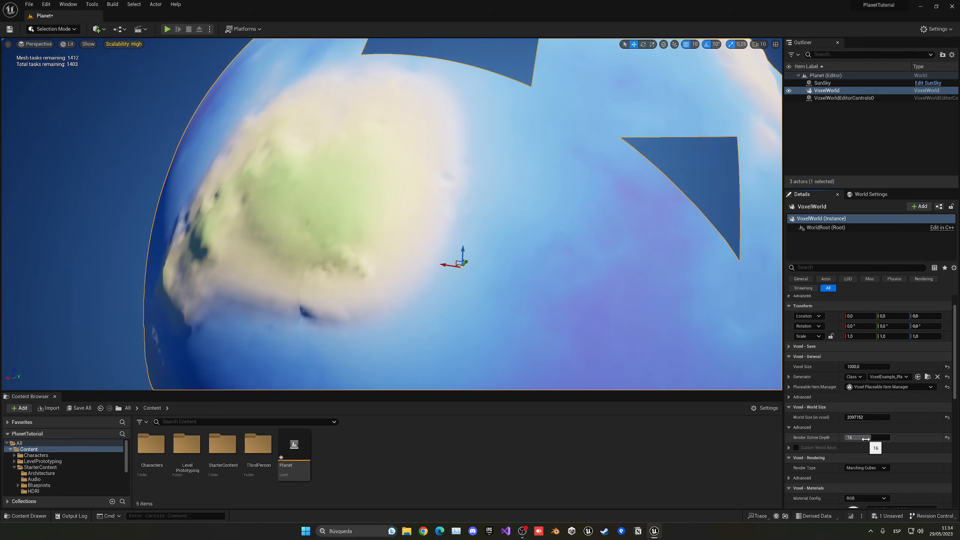
- Filter the VoxelWorld's properties by "lod" and lower its Max LOD to 15
key("d")
right_click_drag(557, 231, 623, 276)
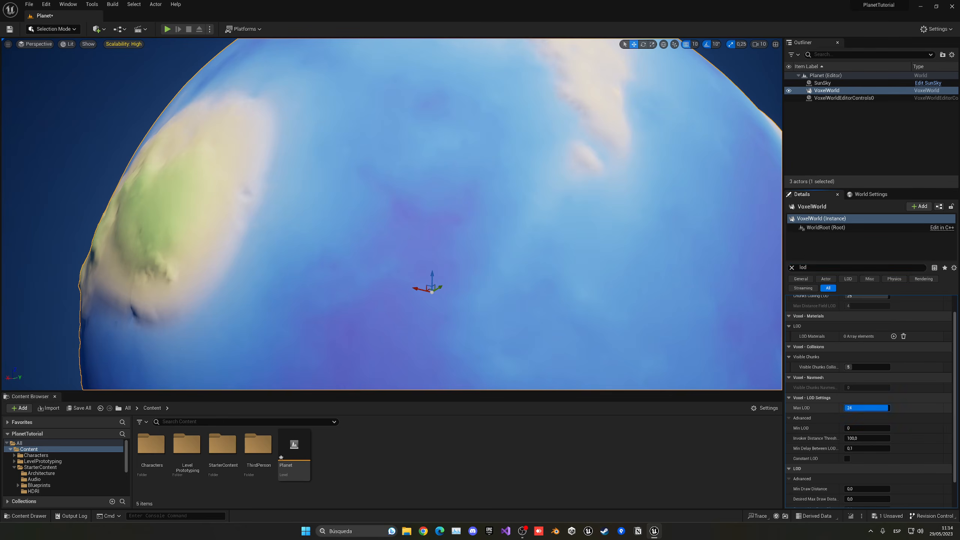
left_click_drag(887, 408, 870, 408)
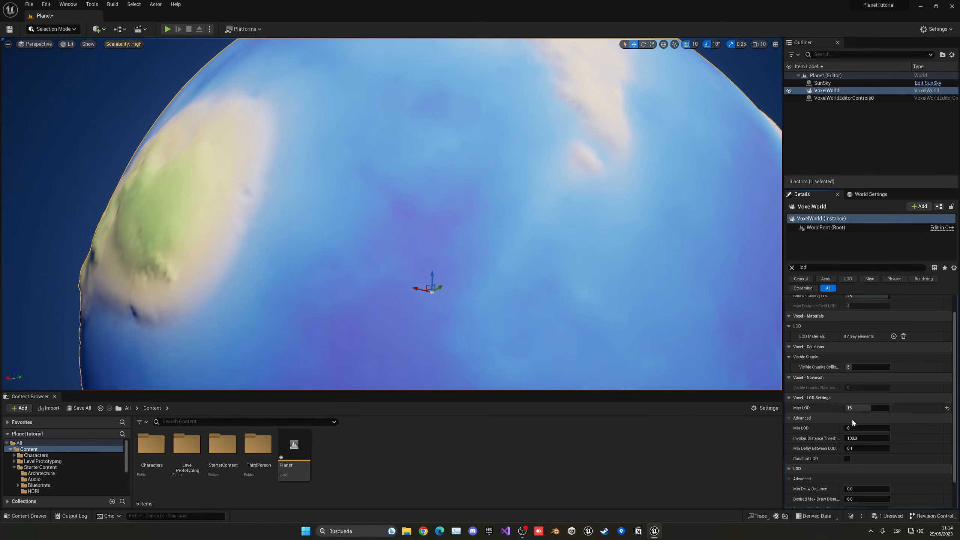
scroll(833, 428, "up", 3)
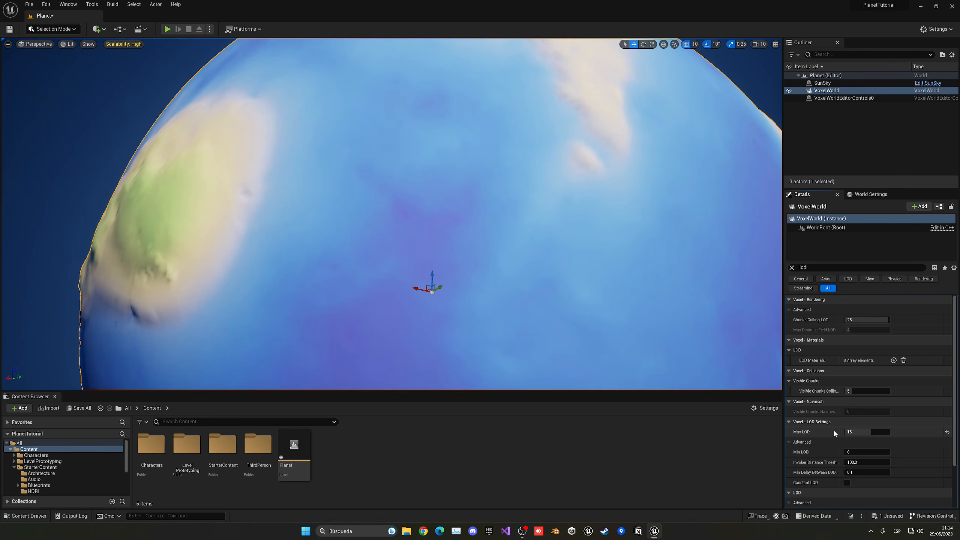
- Filter the properties by "thread" and set both the VoxelWorld's performance and preview thread counts to 6
left_click(791, 268)
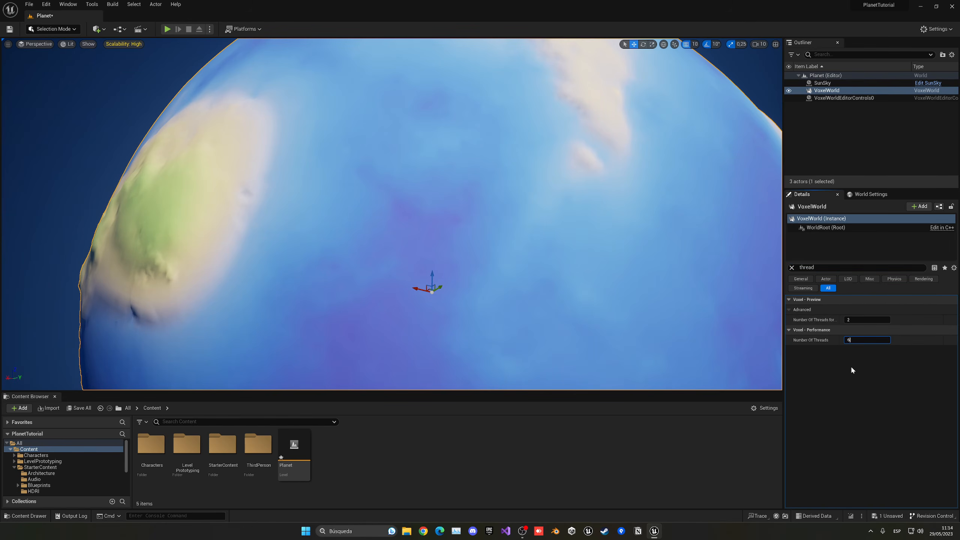
type("6")
key("Return")
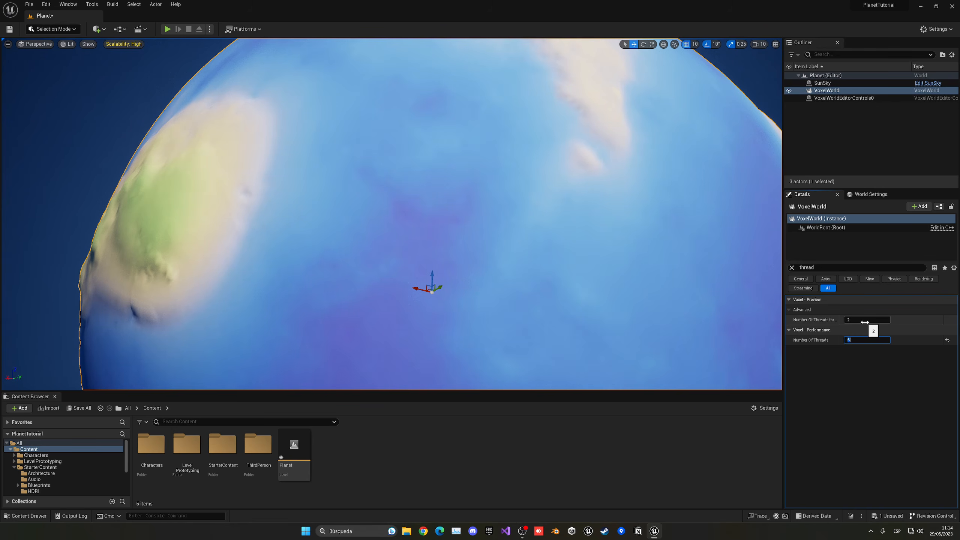
key("Return")
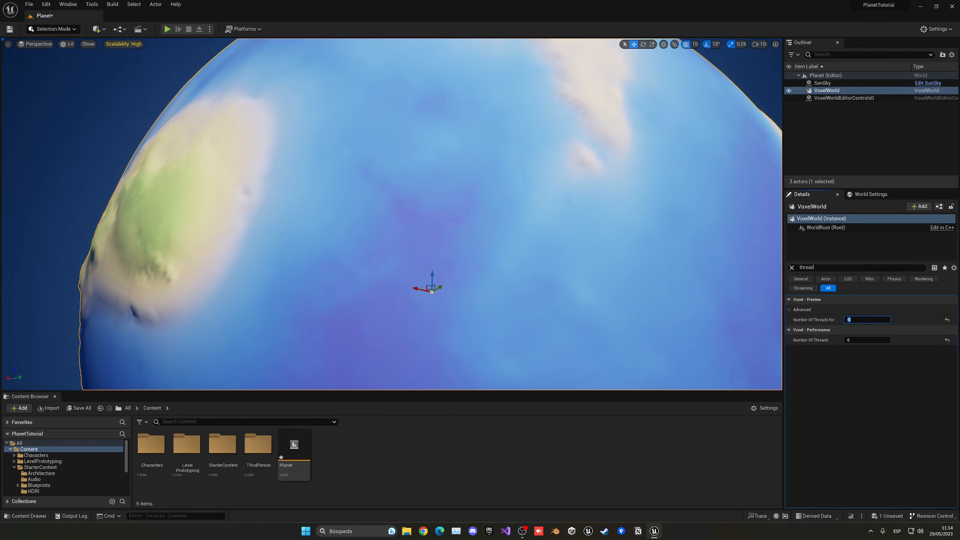
- Fly down to the planet's surface and examine the terrain detail up close
key("w")
right_click_drag(393, 227, 348, 189)
key("w")
key("w")
key("w")
key("w")
key("w")
key("w")
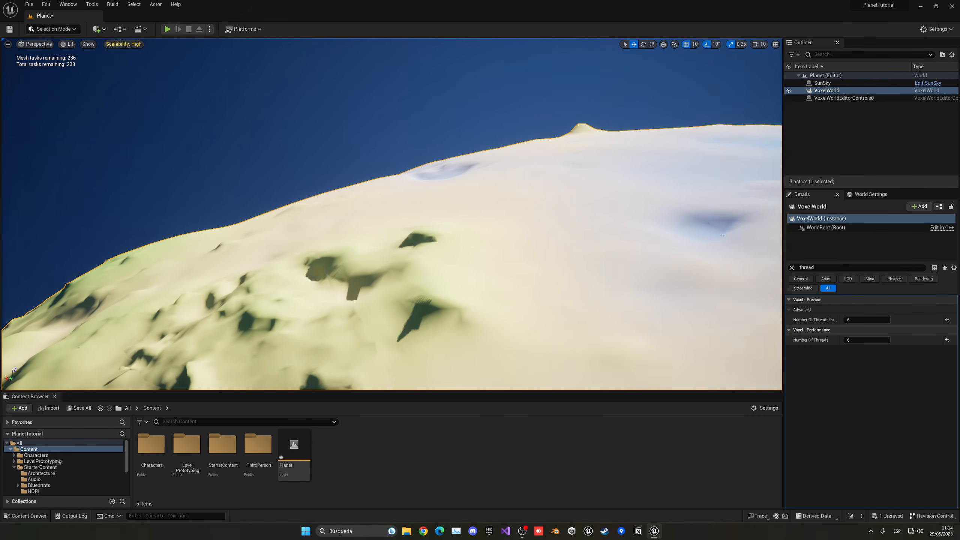
right_click_drag(605, 266, 603, 275)
key("w")
- Clear the property filter and look through the VoxelWorld's settings, including its collision options
left_click(792, 267)
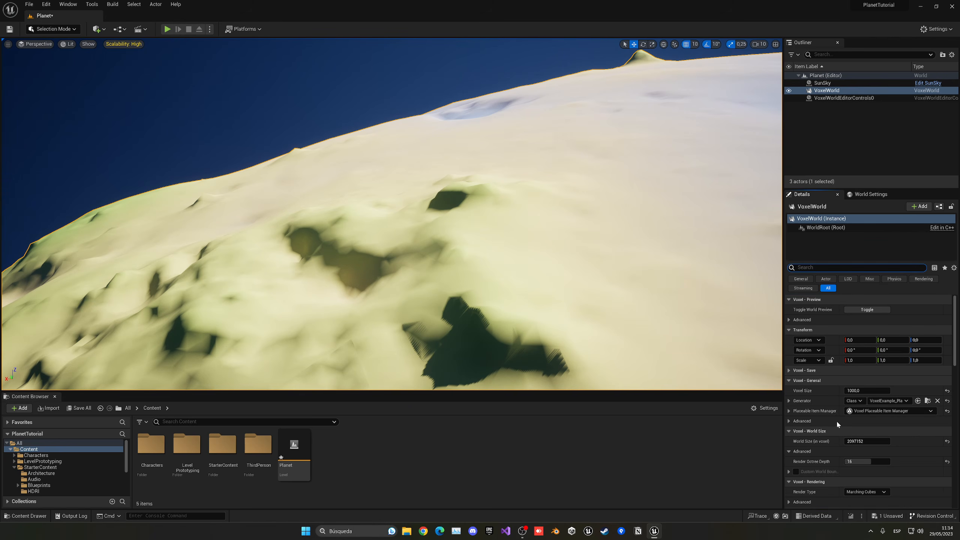
scroll(816, 411, "down", 5)
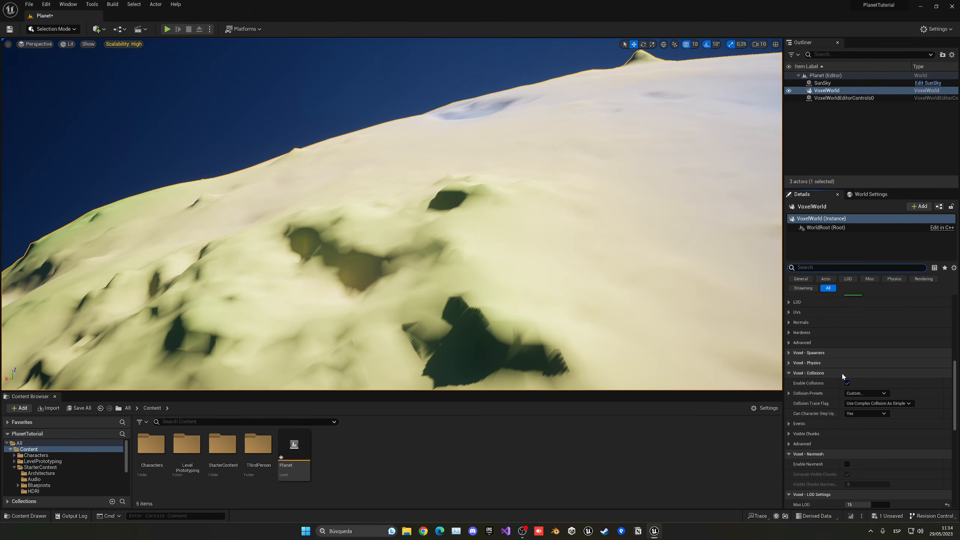
scroll(842, 373, "up", 7)
- Play the level from just above the planet's surface and run the third-person character around on the terrain
key("w")
right_click_drag(503, 251, 536, 253)
key("w")
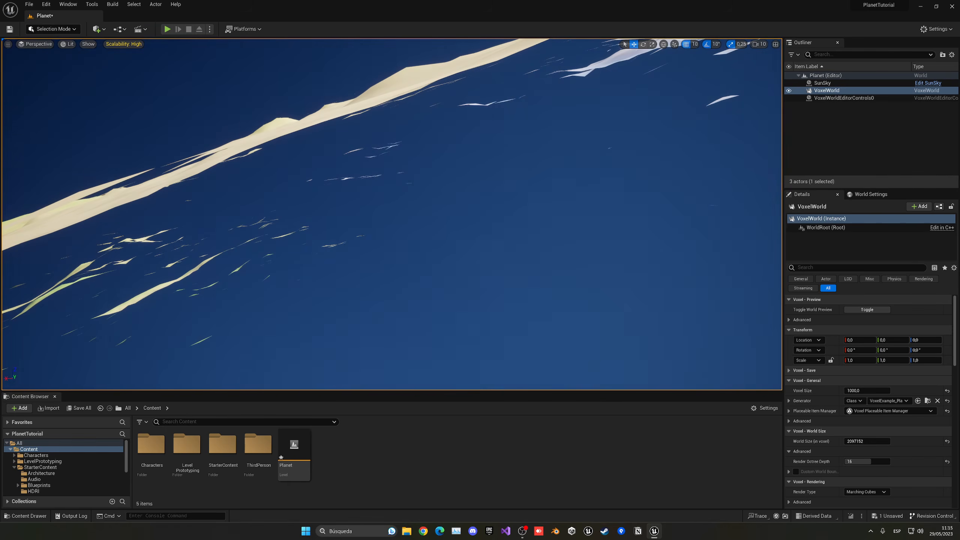
key("alt+p")
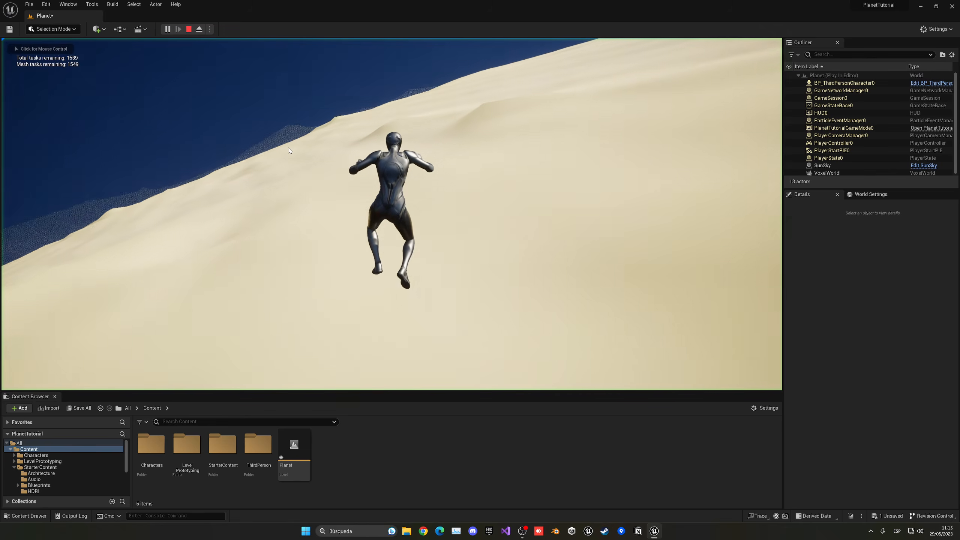
key("w")
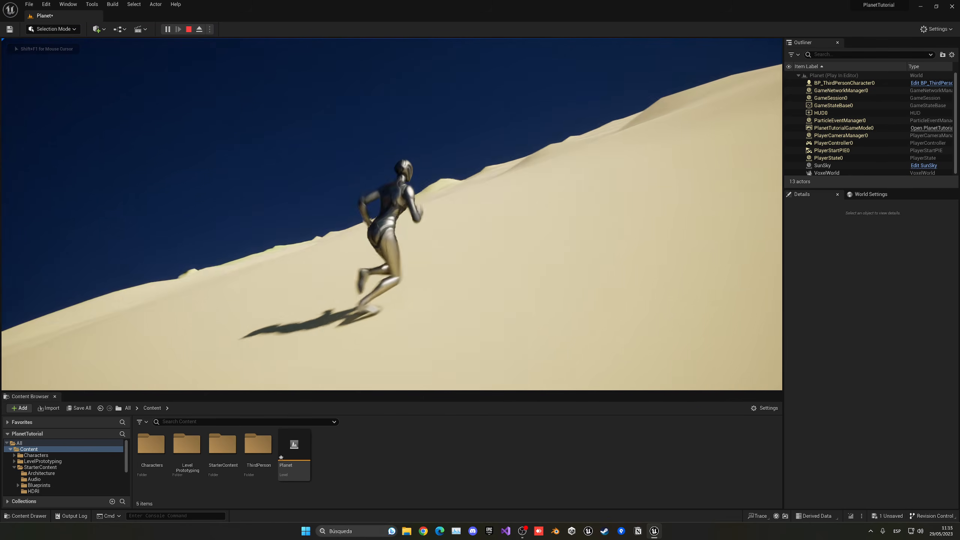
key("d")
key("s")
key("a")
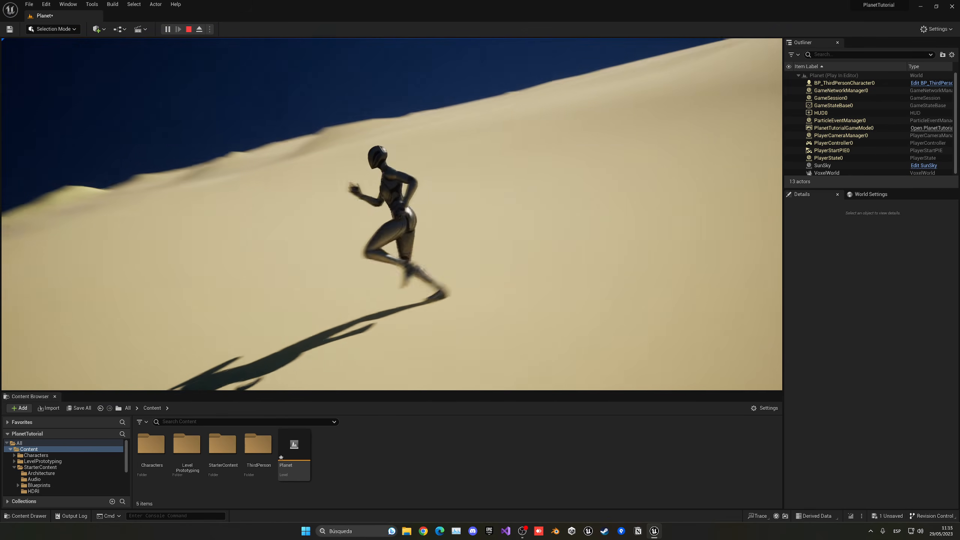
- Eject from the character, view the planet from a distance, and stop the play session
key("F8")
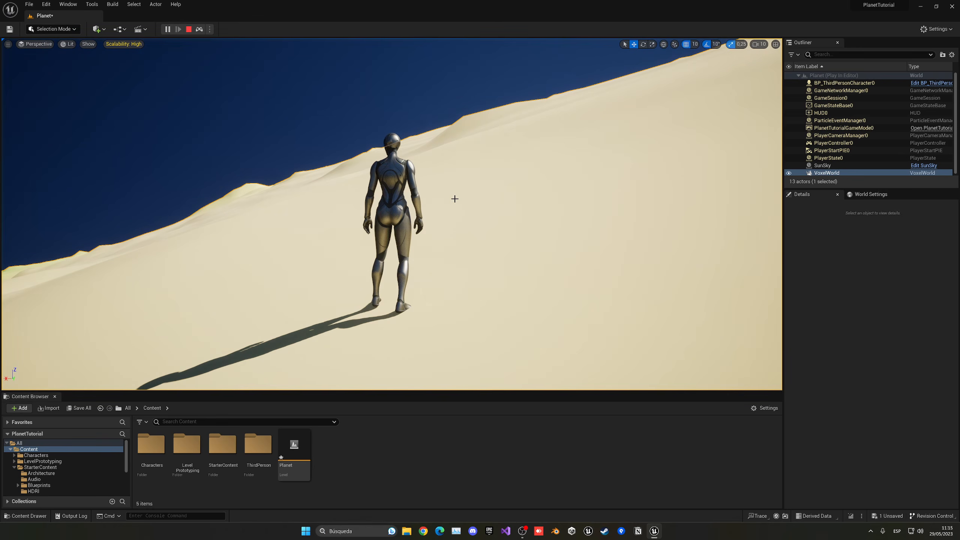
key("s")
right_click_drag(455, 199, 468, 259)
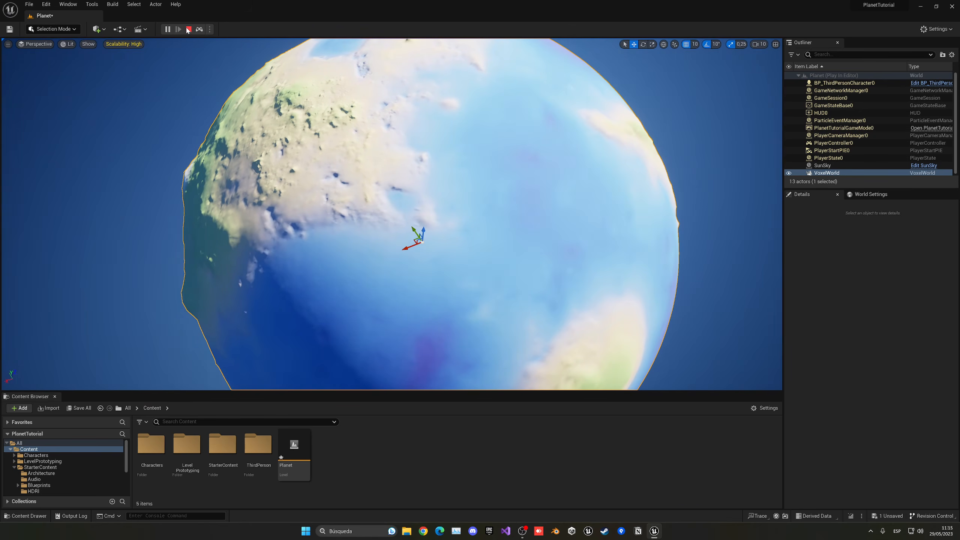
left_click(188, 29)
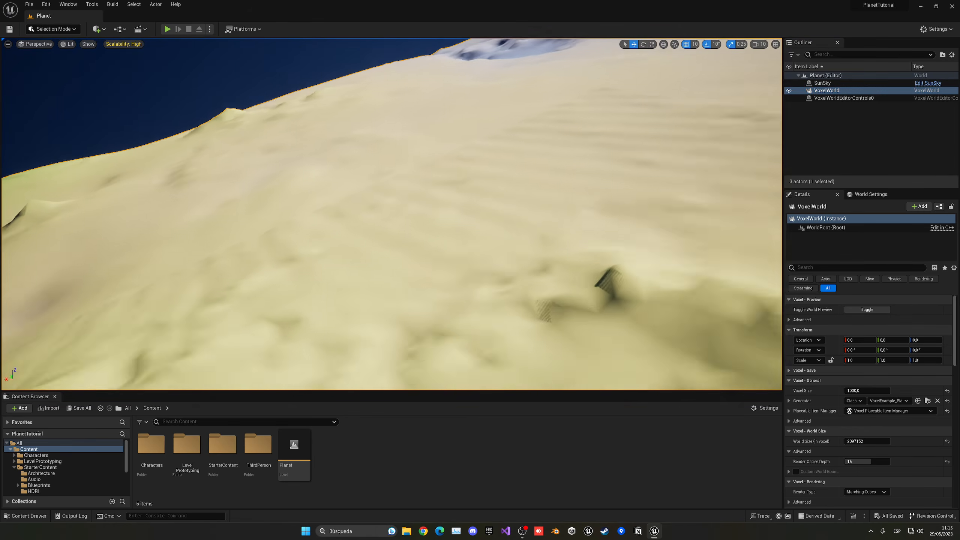
- Add a Volumetric Cloud to the planet level and inspect how it looks around the planet
right_click_drag(391, 214, 408, 253)
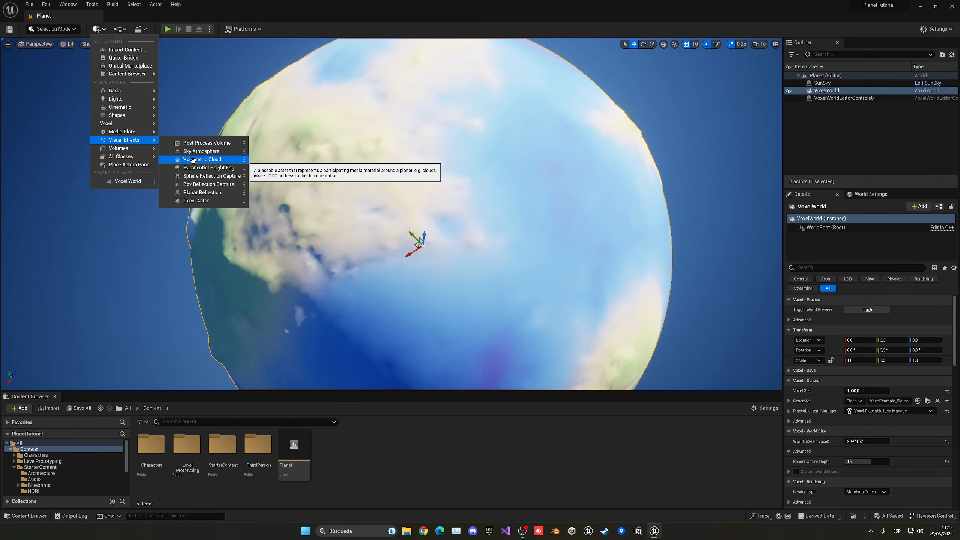
left_click_drag(294, 164, 395, 181)
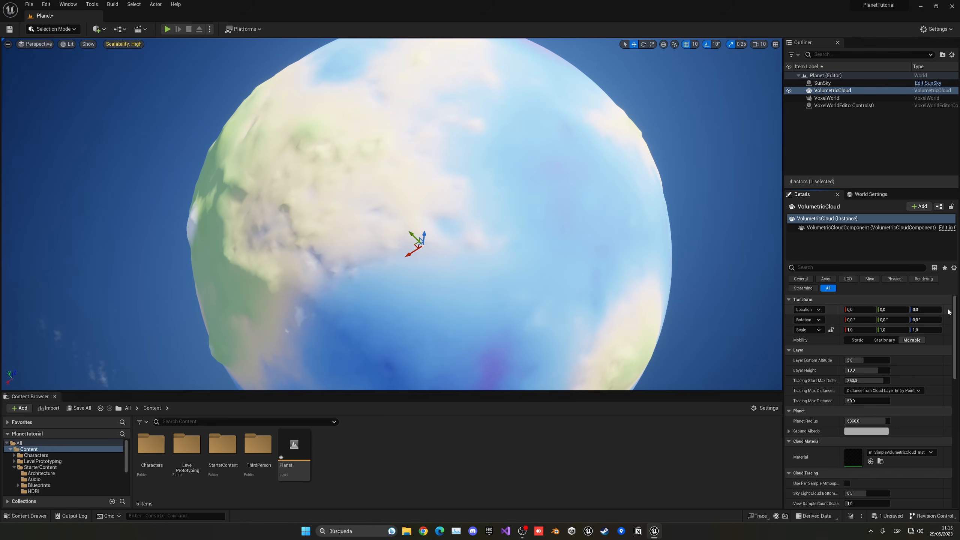
right_click_drag(567, 242, 487, 215)
key("w")
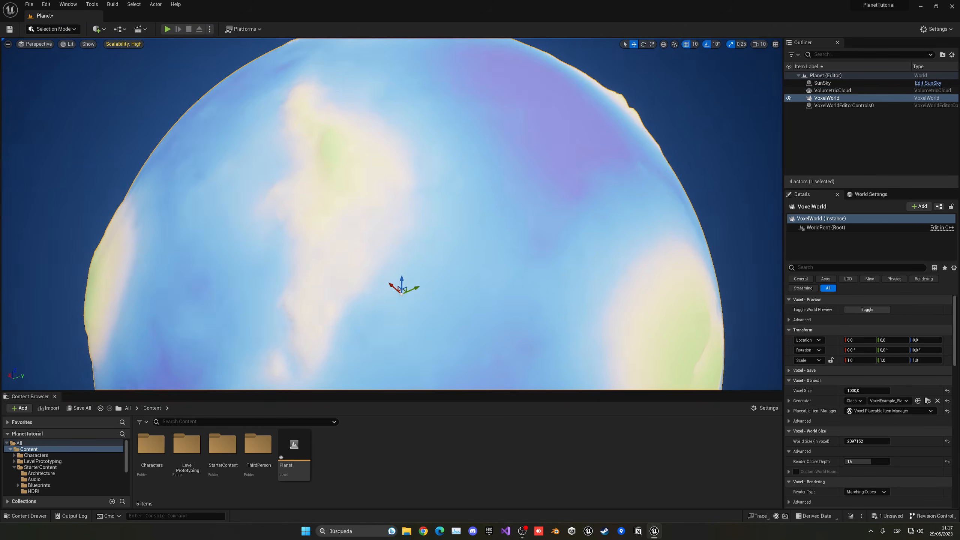
right_click_drag(487, 214, 492, 203)
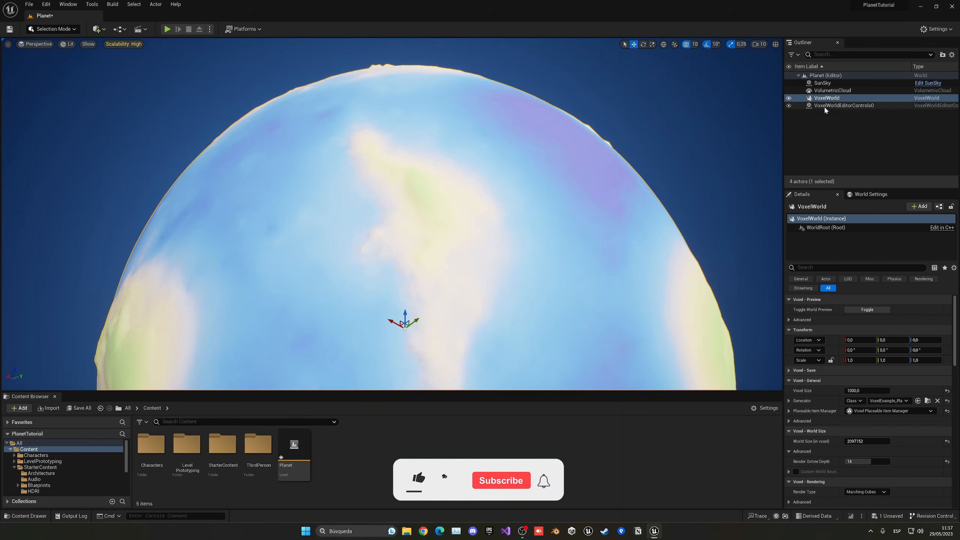
- Delete the VolumetricCloud actor from the level
left_click(836, 90)
key("Delete")
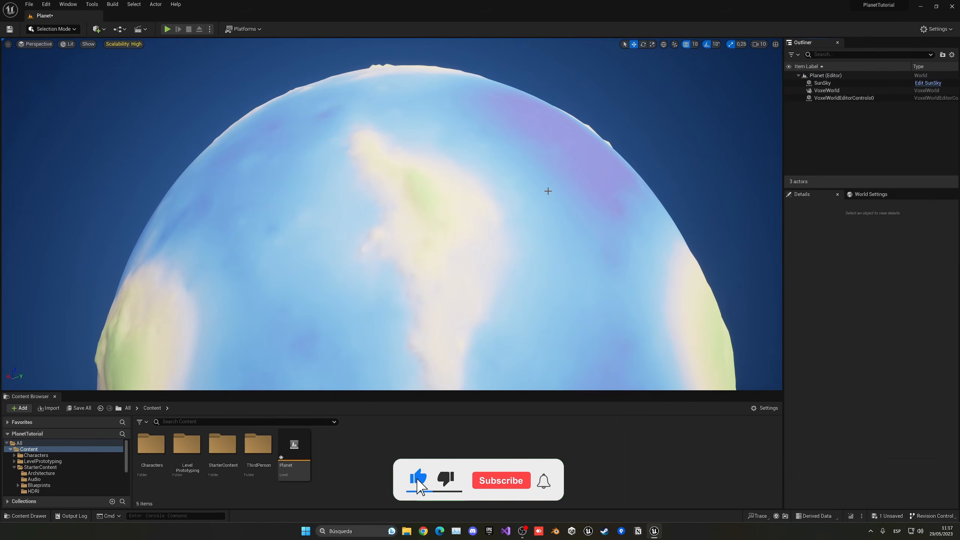
- Fly over the planet down to its surface and start a play session there
key("d")
right_click_drag(542, 191, 477, 190)
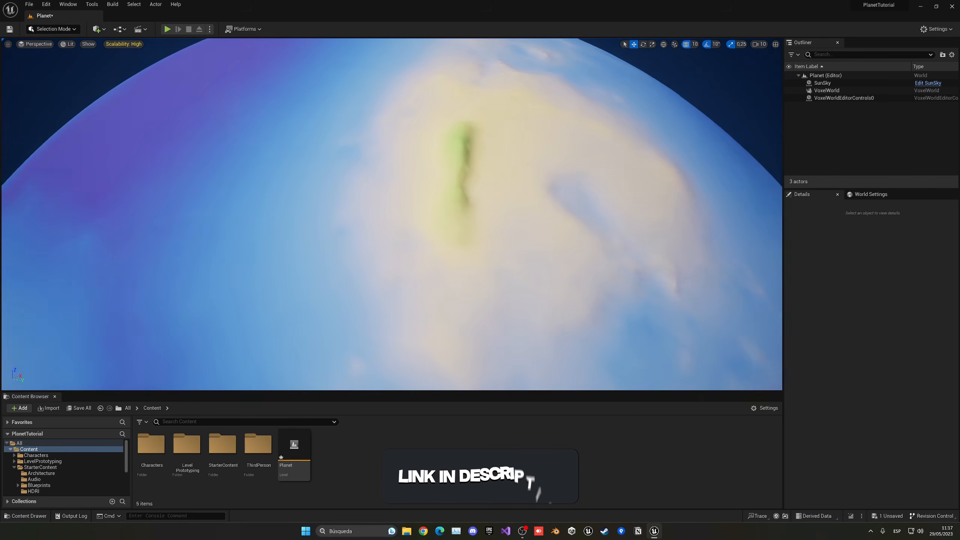
right_click_drag(477, 190, 388, 181)
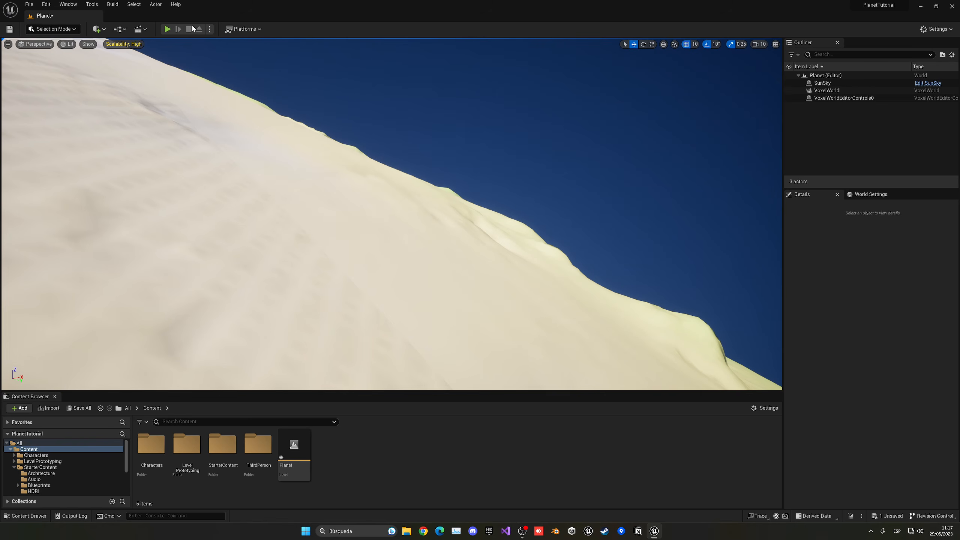
left_click(168, 29)
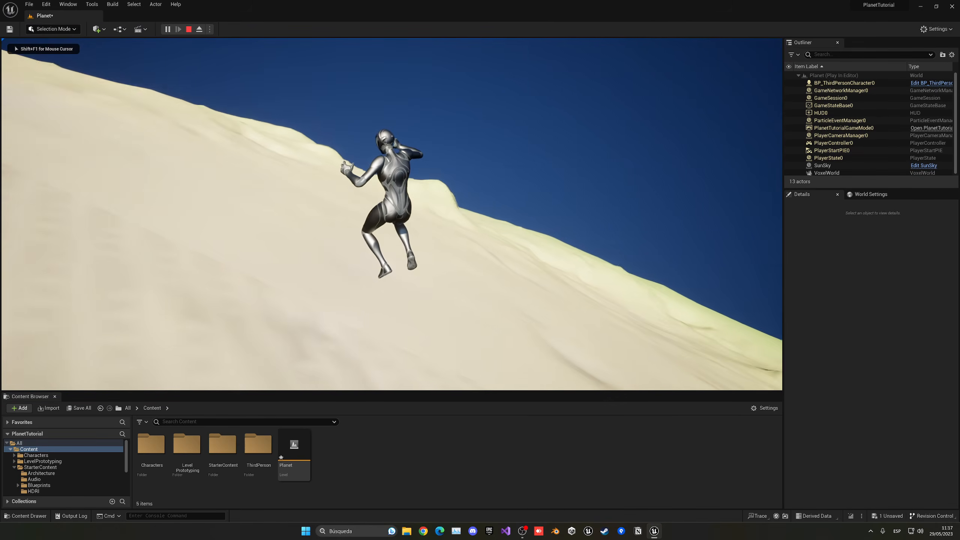